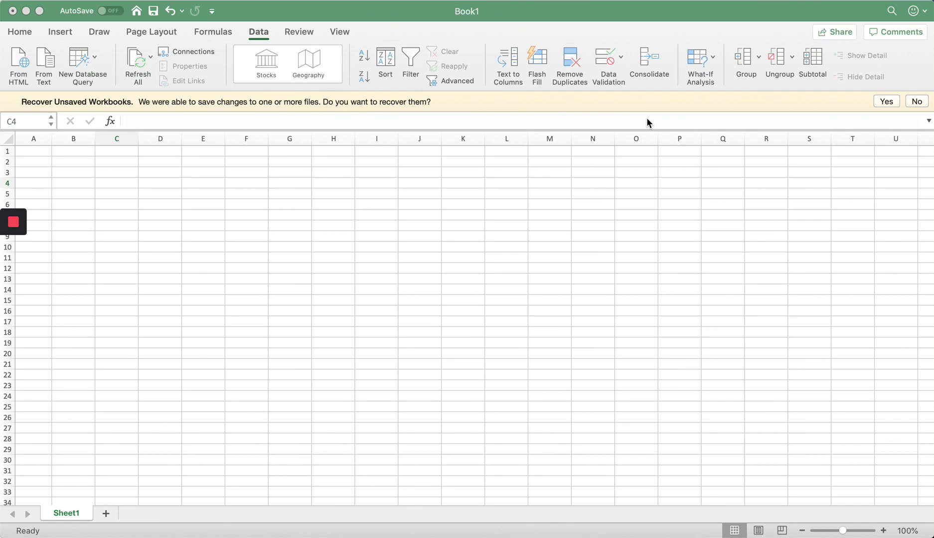
Enter Corn, Soybeans, Wheat, Peas, Sunflowers and Fallow down A1:A6.
left_click(43, 150)
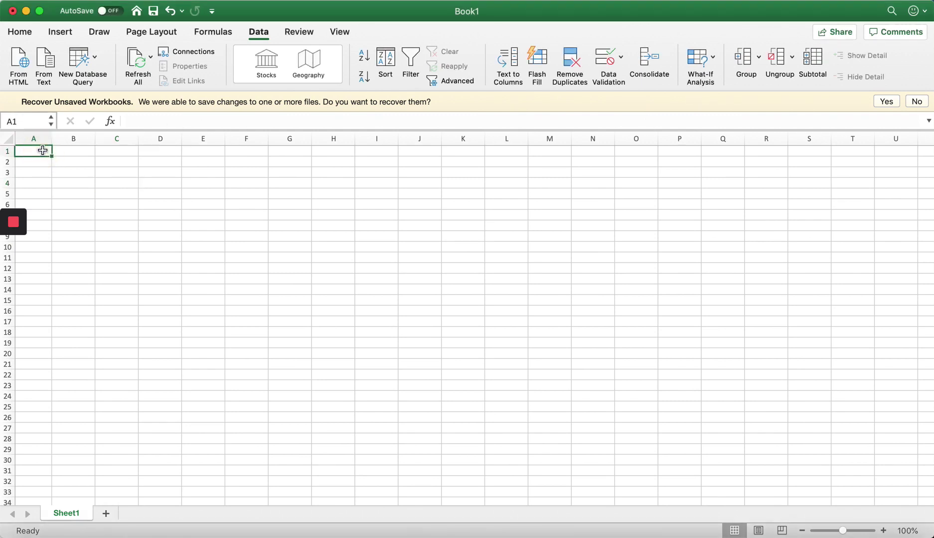
type("Corn")
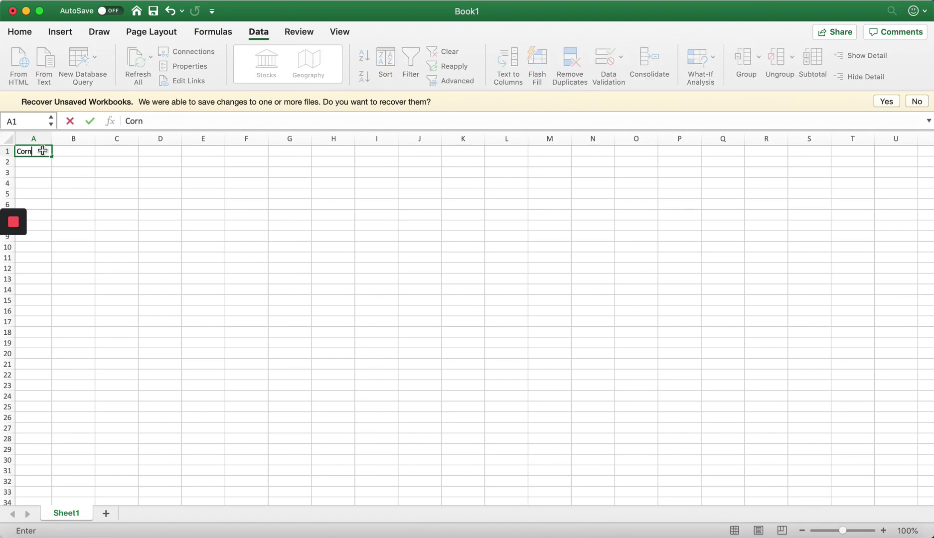
key("Return")
type("Soybeans")
key("Return")
type("Wheat")
key("Return")
type("Peas")
key("Return")
type("Sunflowers")
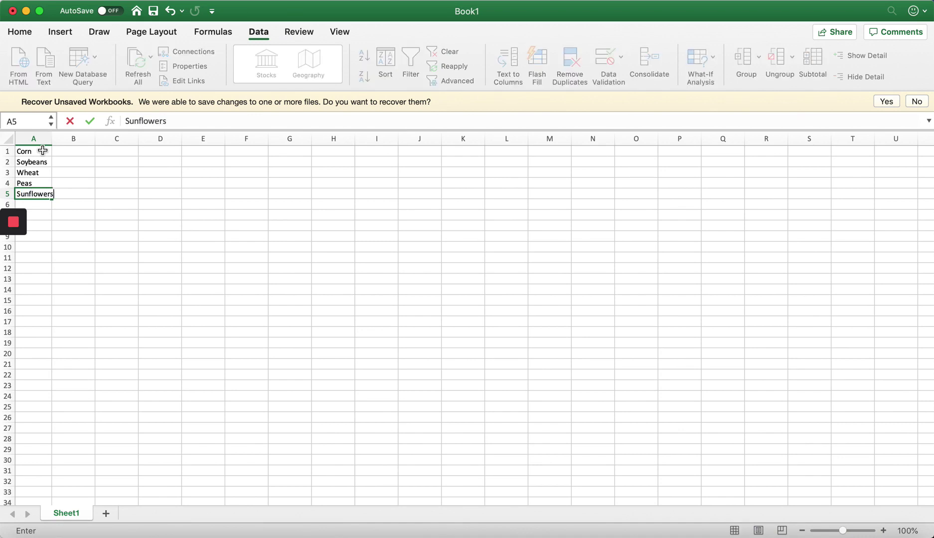
key("Return")
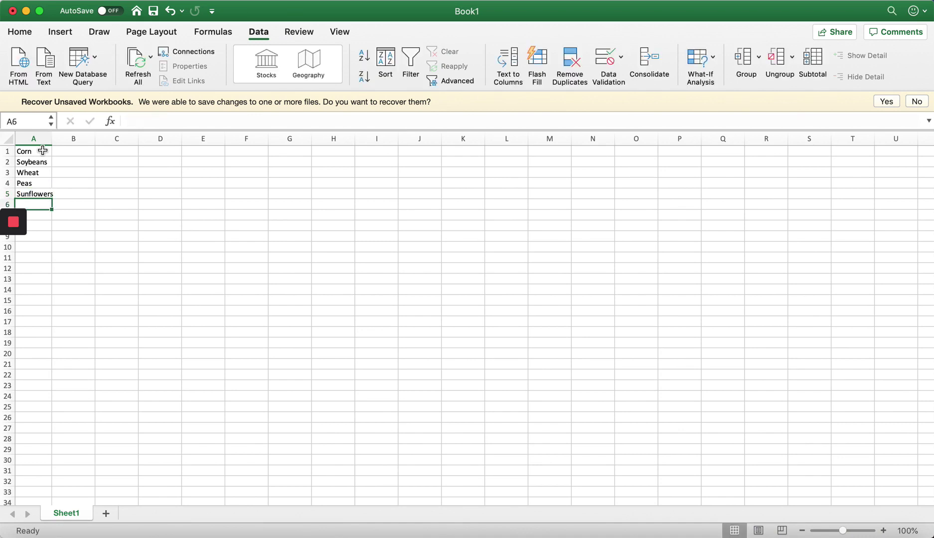
type("Fallow")
key("Return")
AutoFit column A to the crop names and left-align them.
left_click_drag(52, 138, 76, 199)
left_click(20, 32)
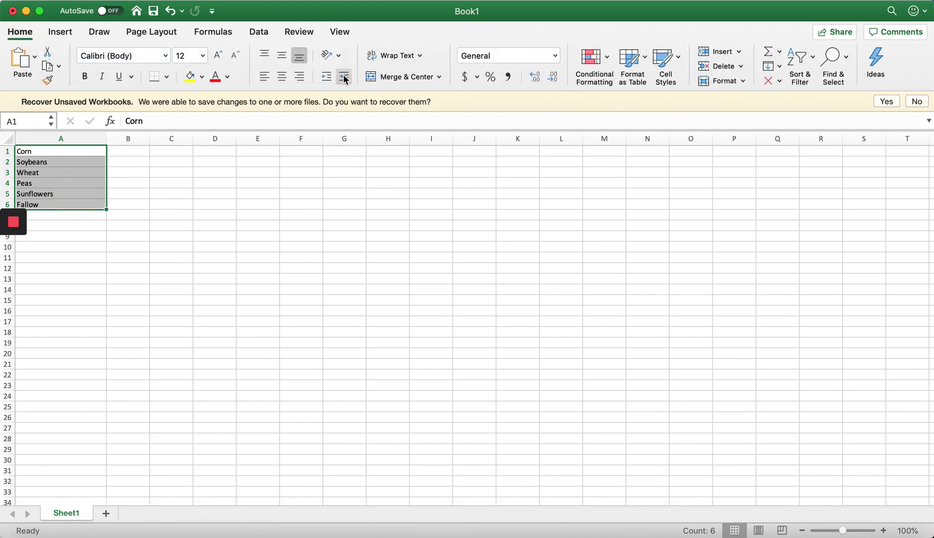
left_click(303, 76)
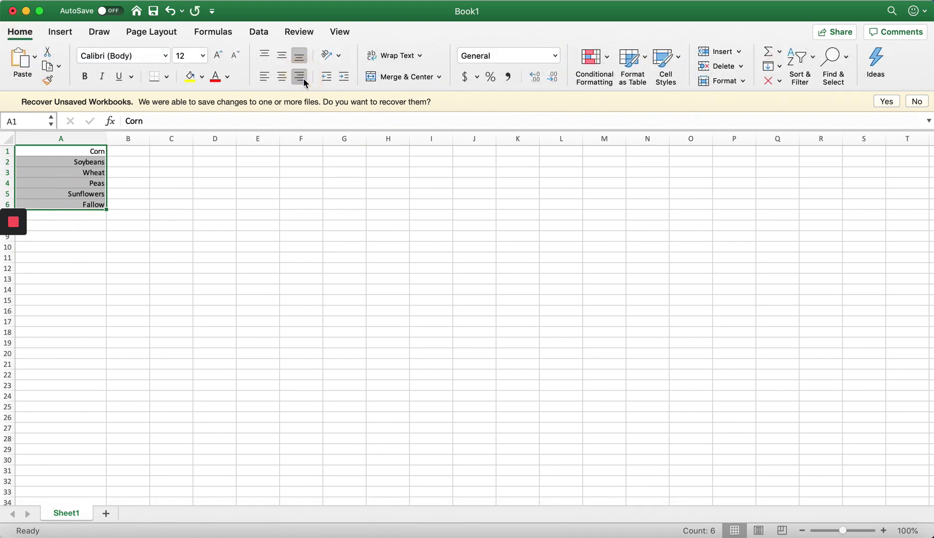
left_click(277, 173)
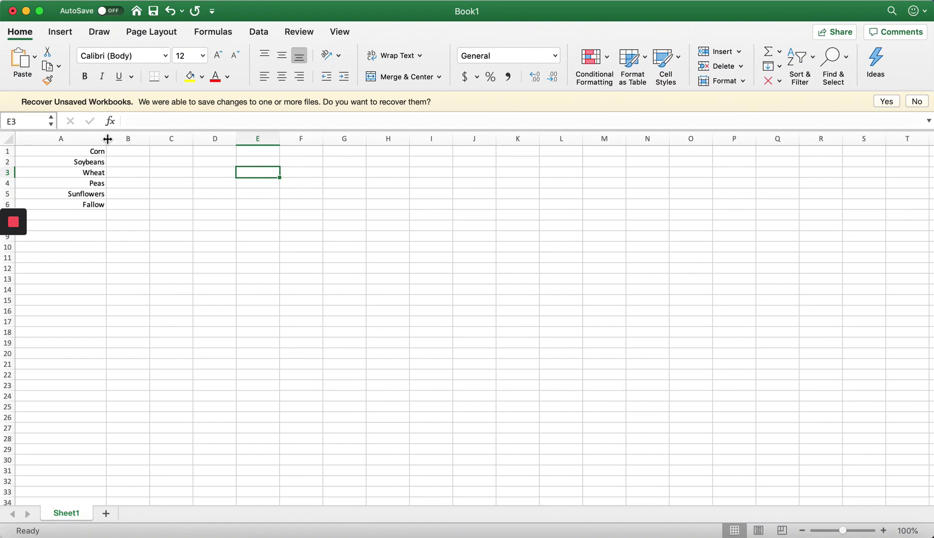
left_click_drag(107, 138, 30, 138)
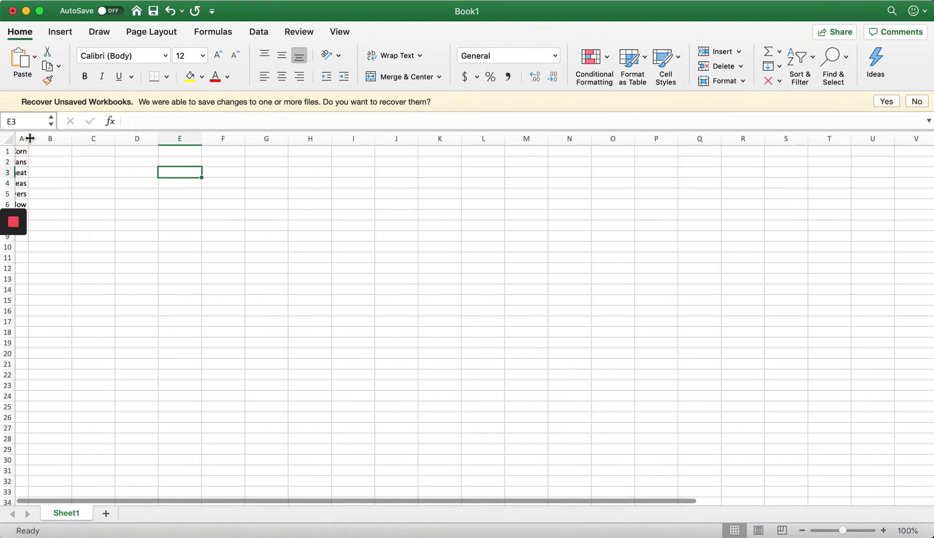
double_click(29, 138)
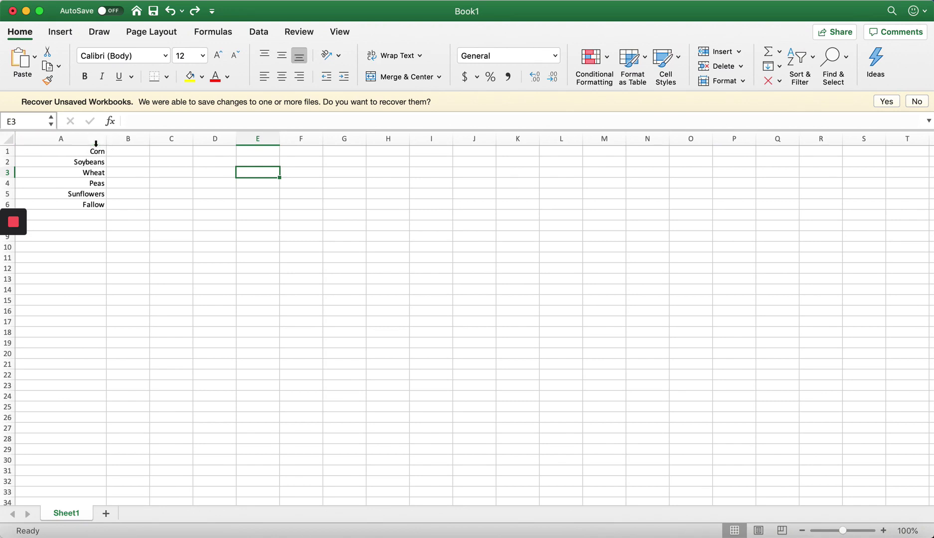
left_click_drag(97, 151, 91, 214)
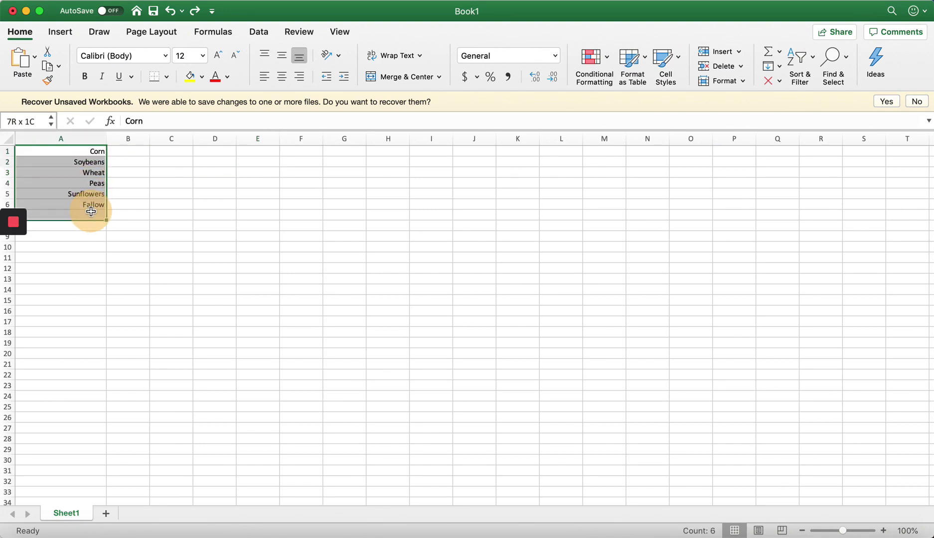
left_click(265, 78)
left_click(218, 235)
left_click(176, 163)
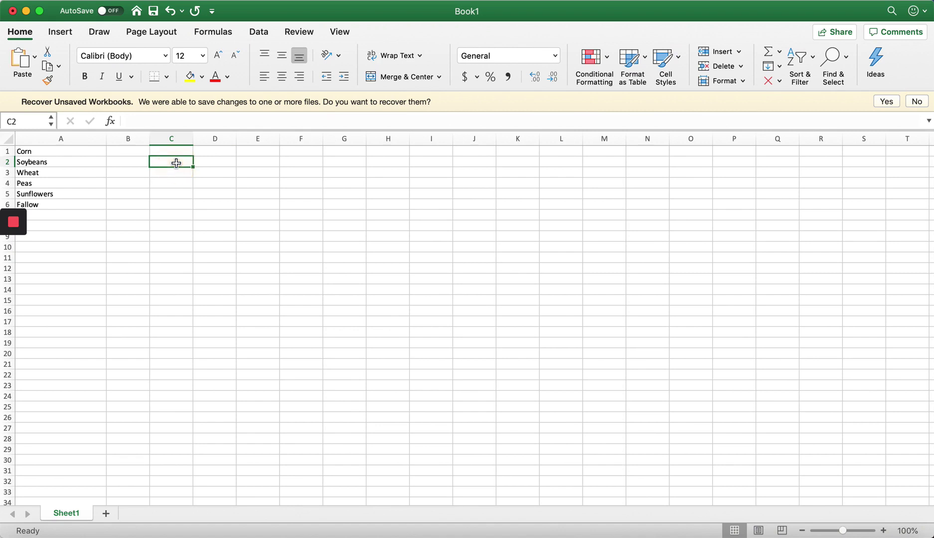
Label the fields A through H down B3:B10.
key("Left")
key("Down")
type("A")
key("Return")
type("B")
key("Return")
type("C")
key("Return")
type("D")
key("Return")
type("E")
key("Return")
type("F")
key("Return")
type("G")
key("Return")
type("H")
key("Return")
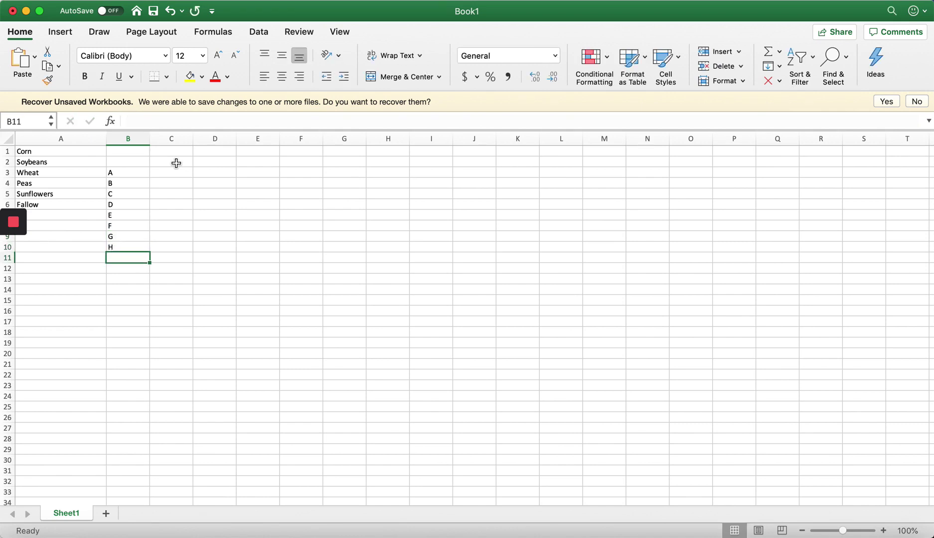
Enter 2020 in C2 and the formula =C2+1 in D2 to give 2021.
left_click(176, 163)
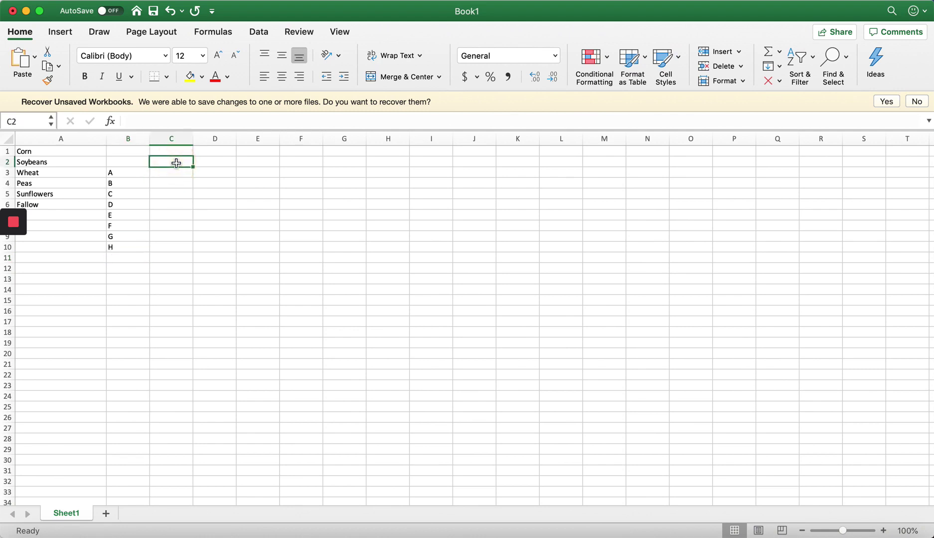
type("20209")
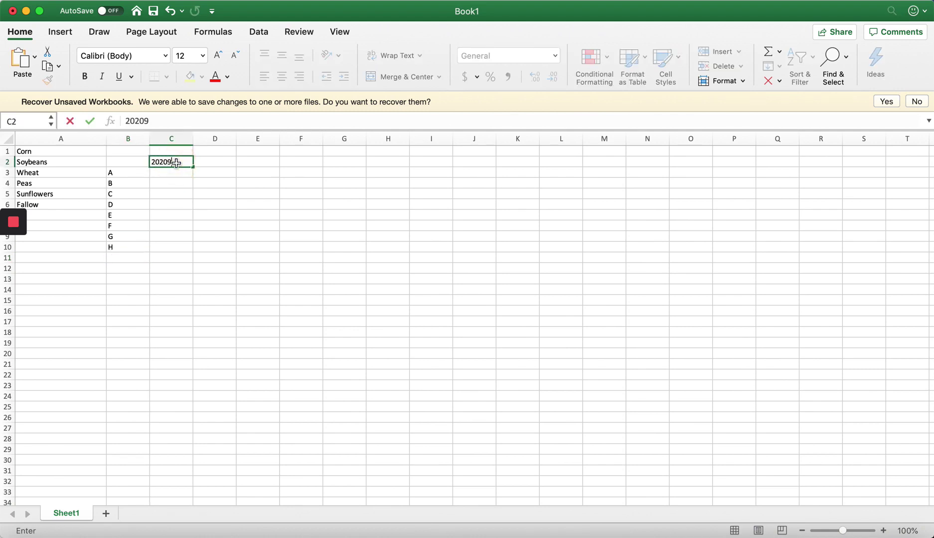
key("Return")
key("Right")
key("Right")
key("Left")
key("Up")
type("=")
left_click(176, 163)
type("!")
key("BackSpace")
type("+1")
key("Return")
Copy D2's year formula across E2:M2 to fill in 2022–2030.
key("Up")
key("super+c")
key("shift+Right")
key("shift+Right")
key("shift+Right")
key("shift+Right")
key("shift+Right")
key("super+v")
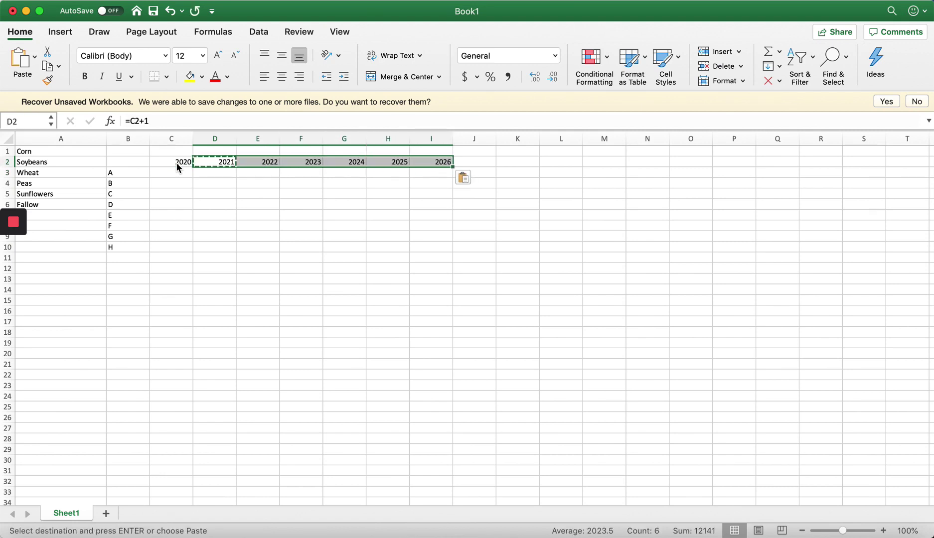
key("shift+Right")
key("shift+Right")
key("shift+Right")
key("shift+Right")
key("super+v")
key("Down")
Center, bold and underline the year headers in C2:M2.
left_click(177, 163)
key("shift+super+Right")
left_click(284, 77)
left_click(84, 76)
left_click(118, 76)
left_click_drag(234, 239, 245, 247)
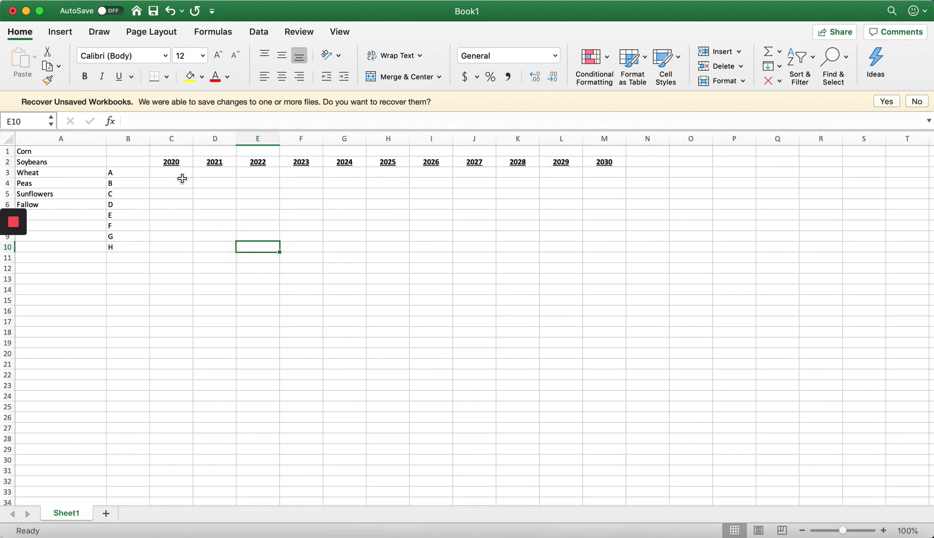
Give C3 a List data validation with source $A$1:$A$6 for a crop dropdown.
left_click(168, 173)
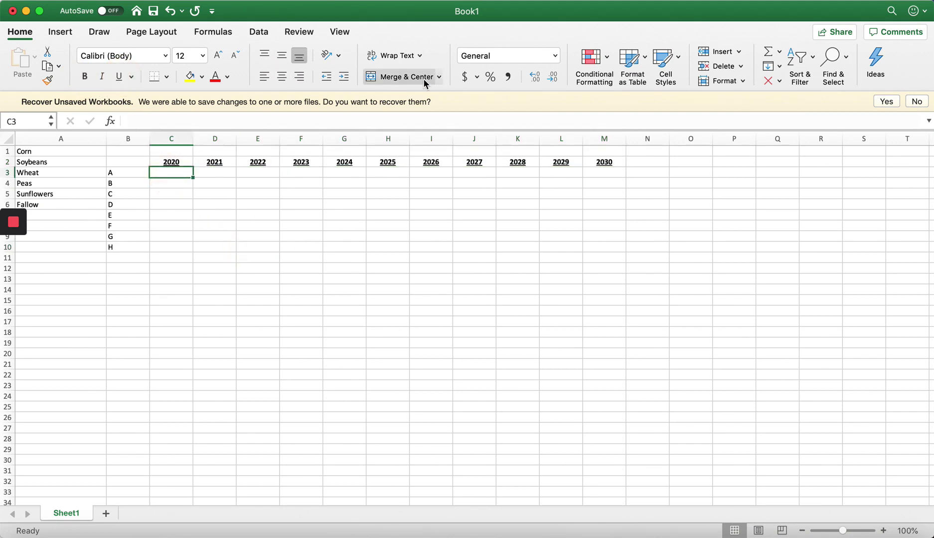
left_click(264, 32)
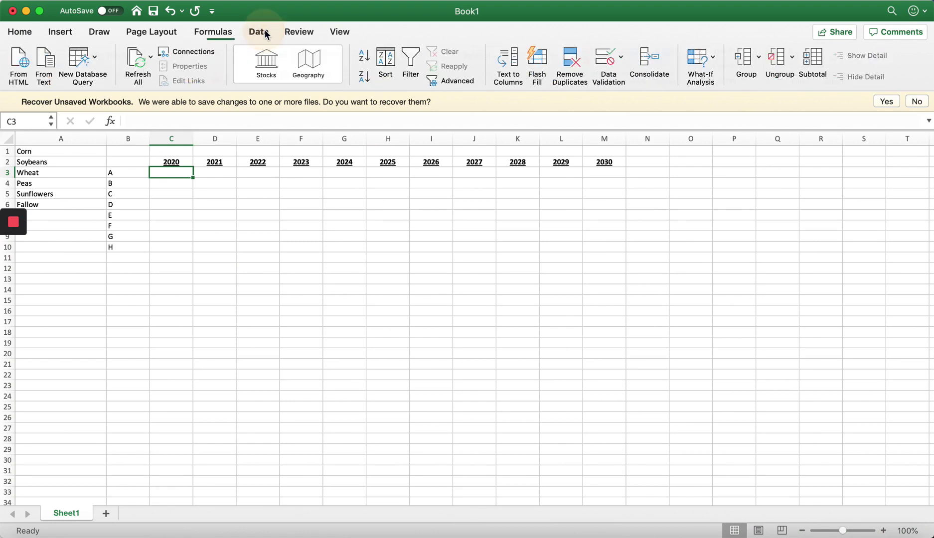
left_click(622, 63)
left_click(629, 80)
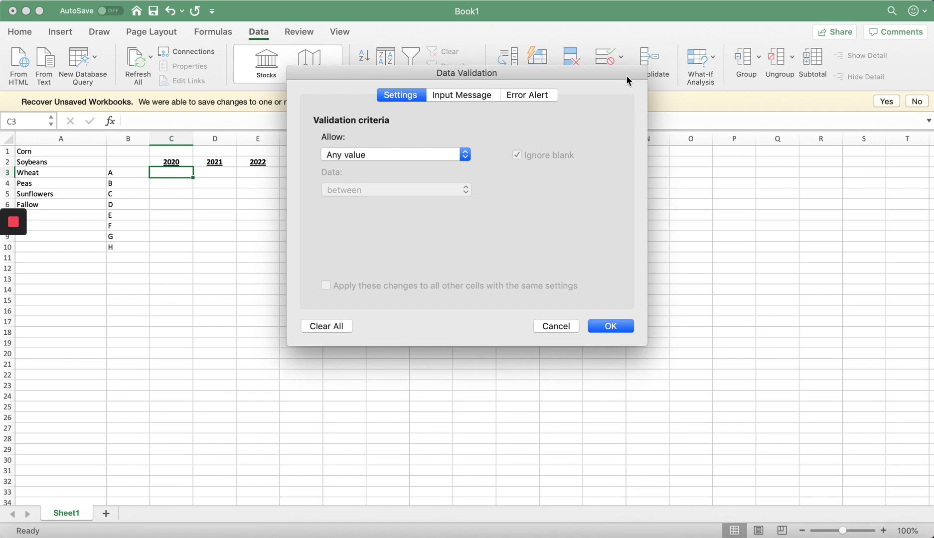
left_click(367, 153)
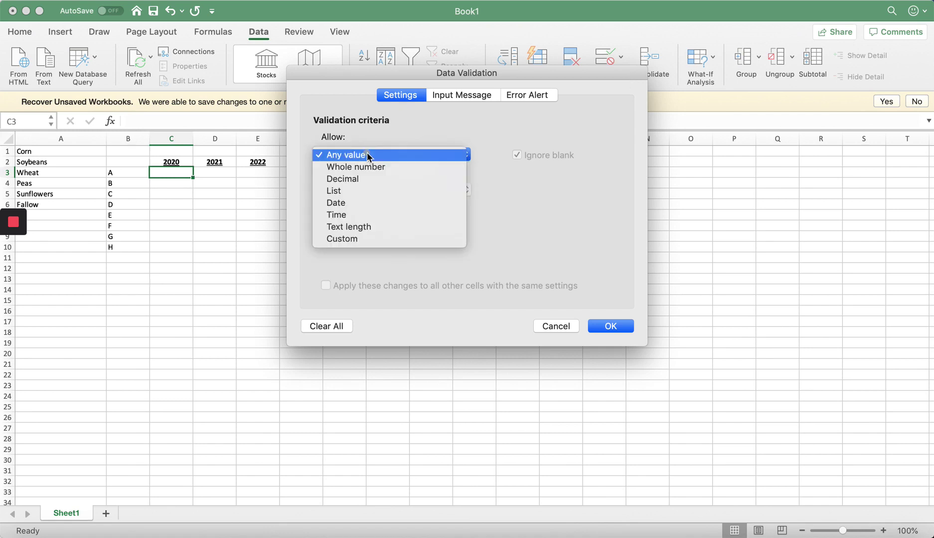
left_click(358, 191)
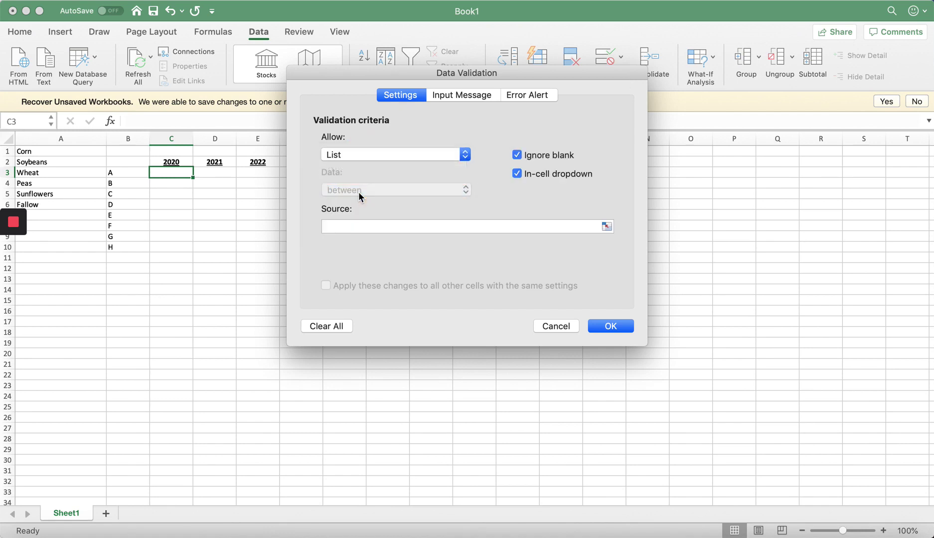
left_click(607, 226)
left_click_drag(55, 153, 56, 204)
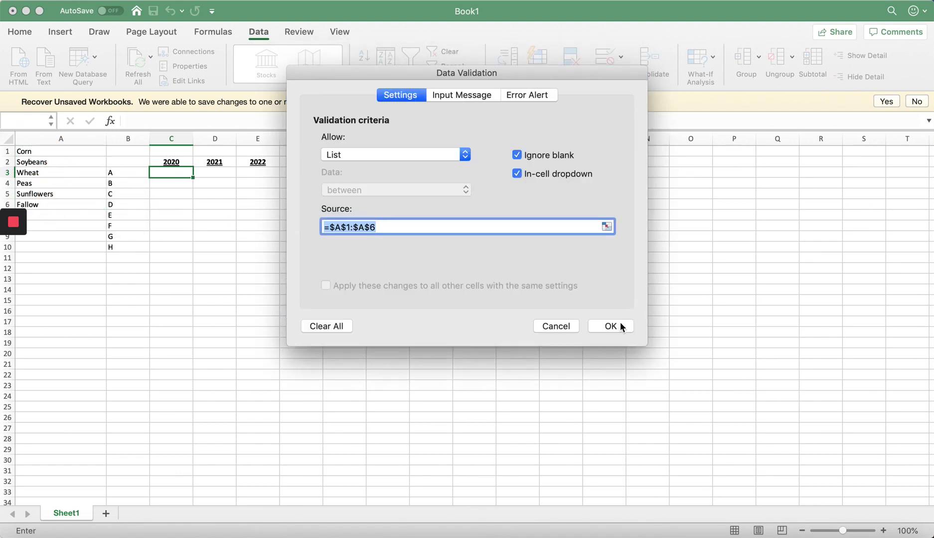
left_click(618, 326)
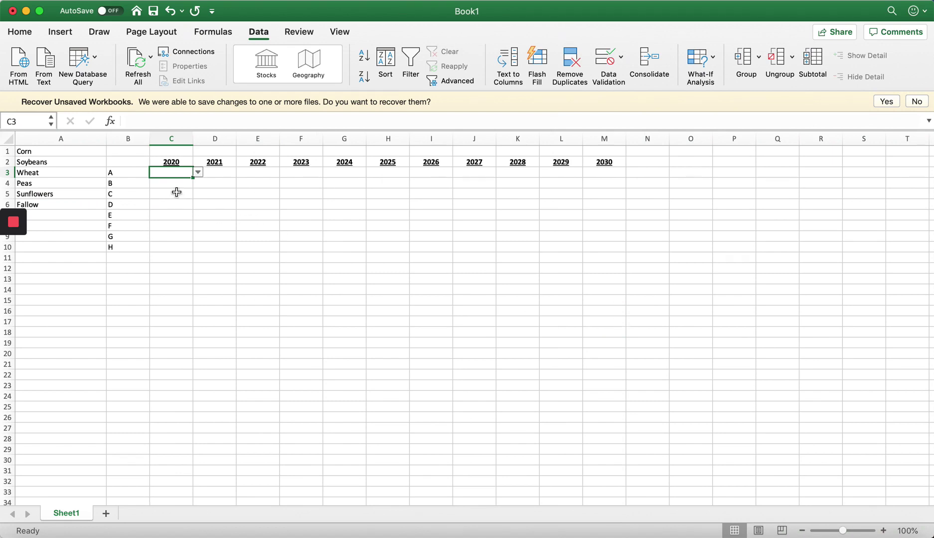
Copy C3's crop dropdown into the whole grid C3:M10.
key("super+c")
key("Down")
key("Up")
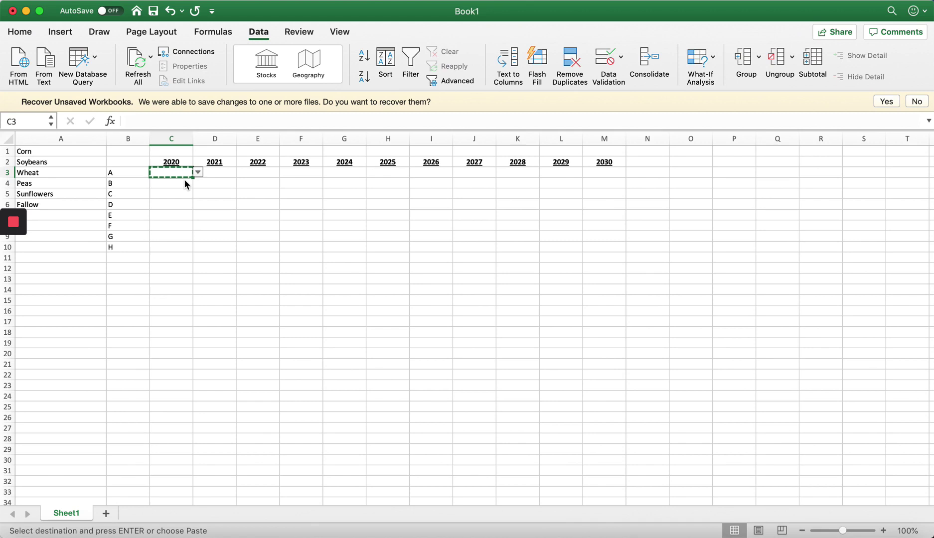
key("shift+Down")
key("shift+Down")
key("shift+Down")
key("shift+Down")
key("shift+Down")
key("shift+Down")
key("shift+Down")
key("shift+Right")
key("shift+Right")
key("shift+Right")
key("shift+Right")
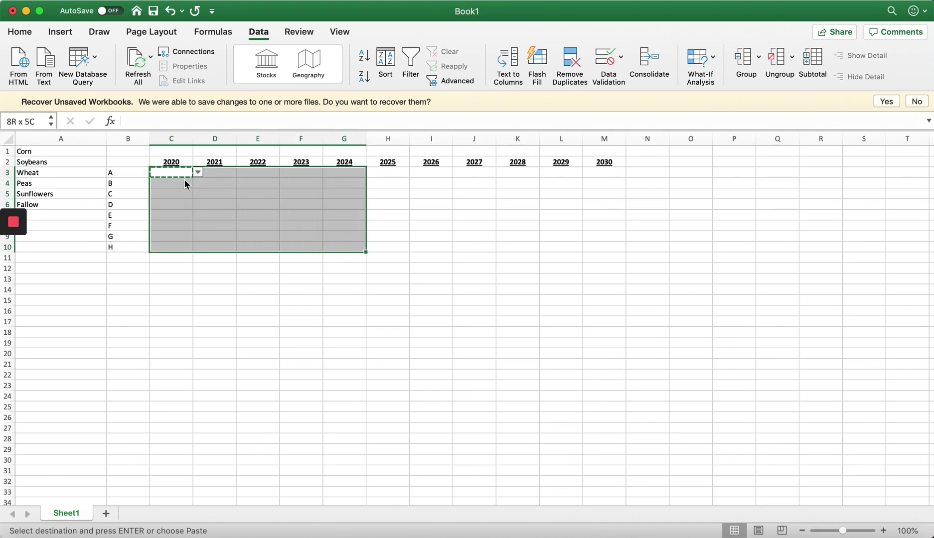
key("shift+Right")
key("shift+Right")
key("shift+Right")
key("shift+Right")
key("shift+Right")
key("shift+Right")
key("super+v")
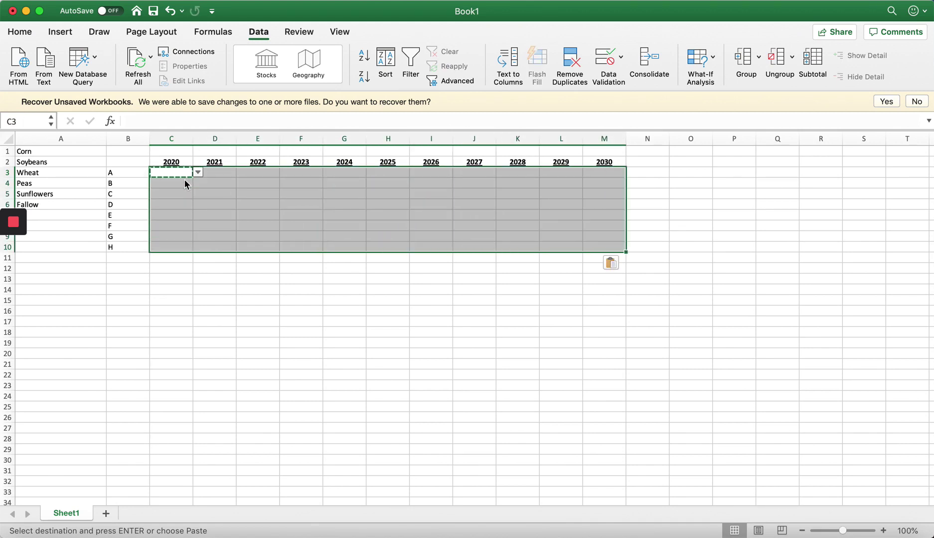
left_click(232, 278)
left_click(212, 215)
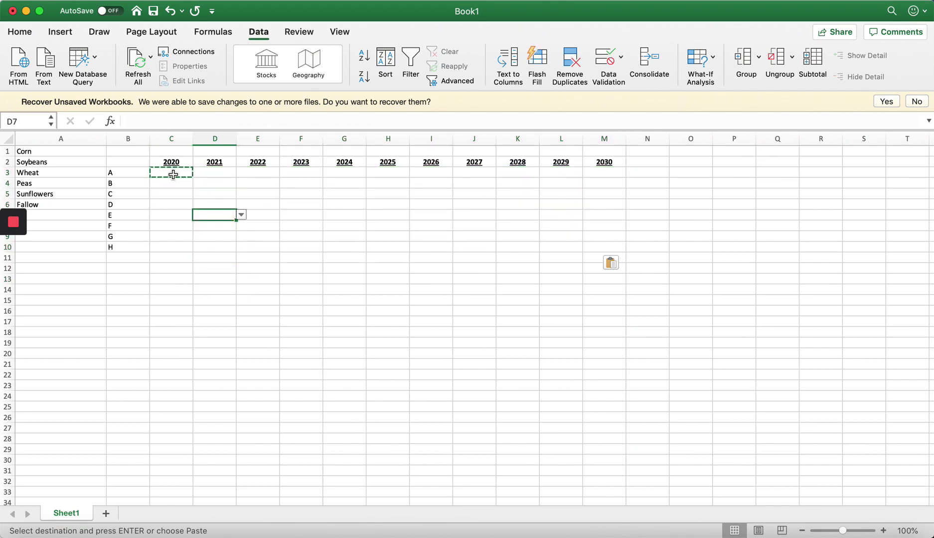
Choose 2020 crops for fields A–D: Corn, Soybeans, Soybeans, Wheat.
left_click(173, 173)
left_click(198, 171)
left_click(194, 185)
left_click(187, 183)
left_click(198, 183)
left_click(193, 209)
left_click(185, 194)
left_click(198, 193)
left_click(193, 220)
left_click(183, 214)
left_click(185, 204)
left_click(198, 206)
left_click(188, 241)
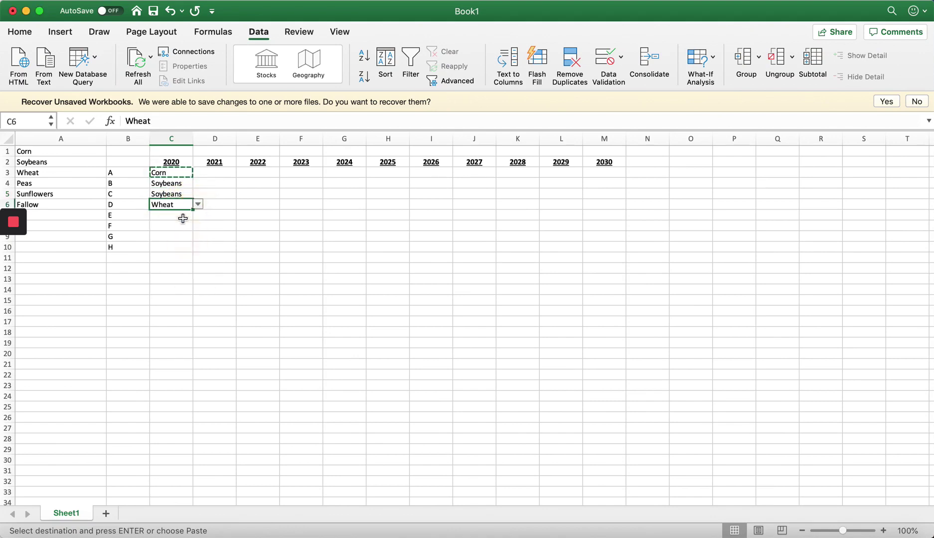
left_click(192, 217)
Choose 2020 crops for fields E–H: Corn, Sunflowers, Peas, Corn.
left_click(198, 214)
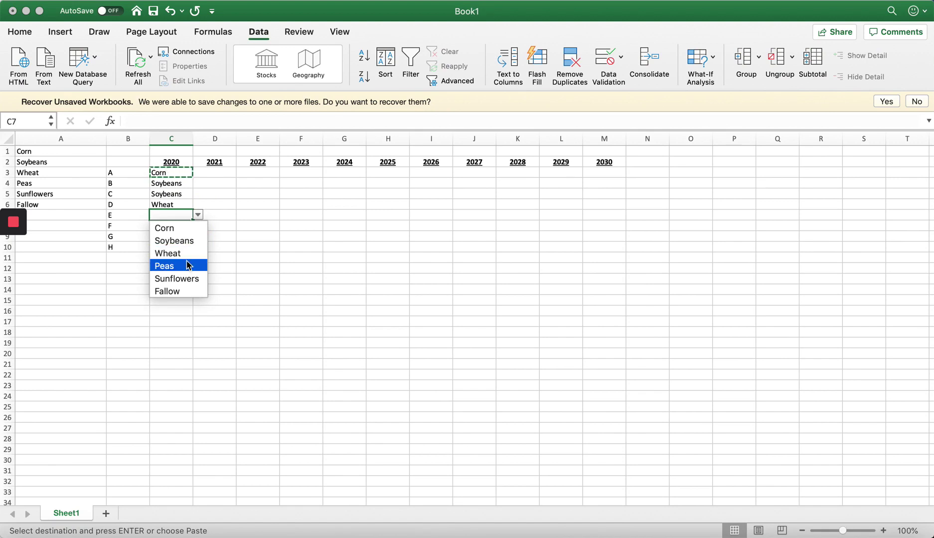
left_click(185, 227)
left_click(185, 225)
left_click(198, 225)
left_click(189, 287)
left_click(180, 236)
left_click(197, 236)
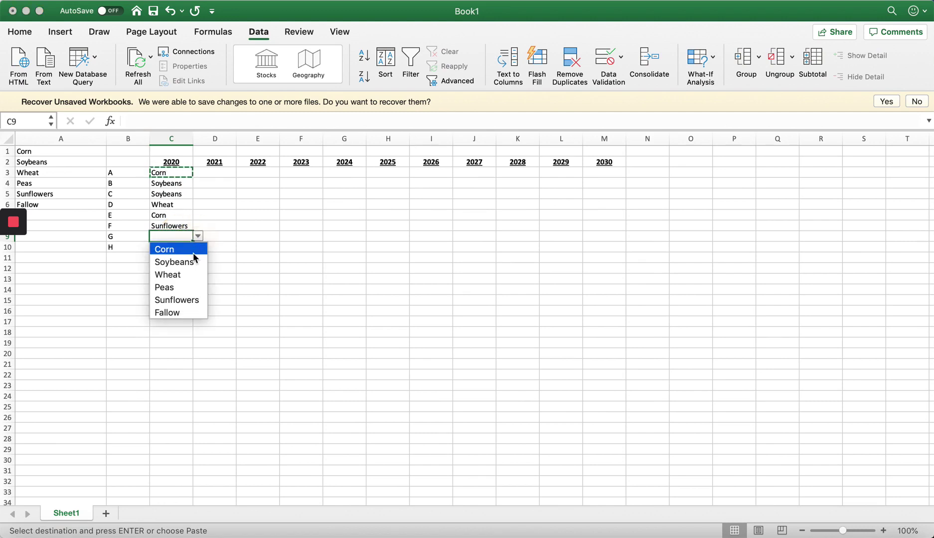
left_click(193, 287)
left_click(188, 247)
left_click(198, 246)
left_click(195, 261)
left_click(251, 290)
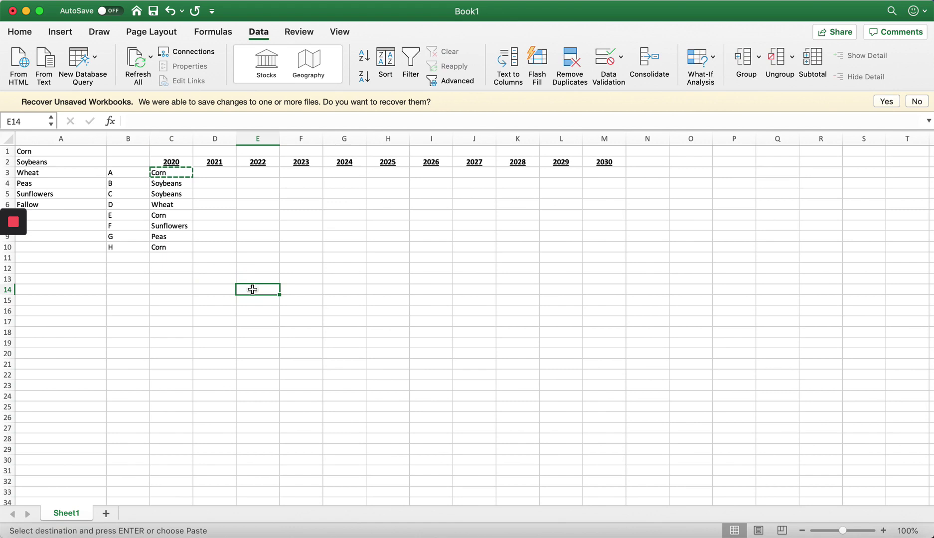
Select the 2021–2030 crop grid D3:M10 with the Home tab showing.
left_click(211, 173)
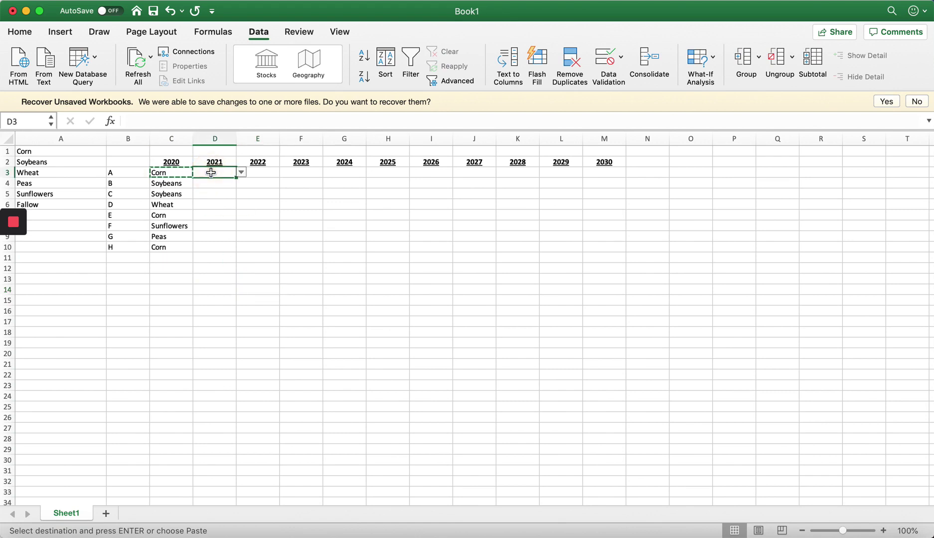
left_click_drag(212, 173, 592, 247)
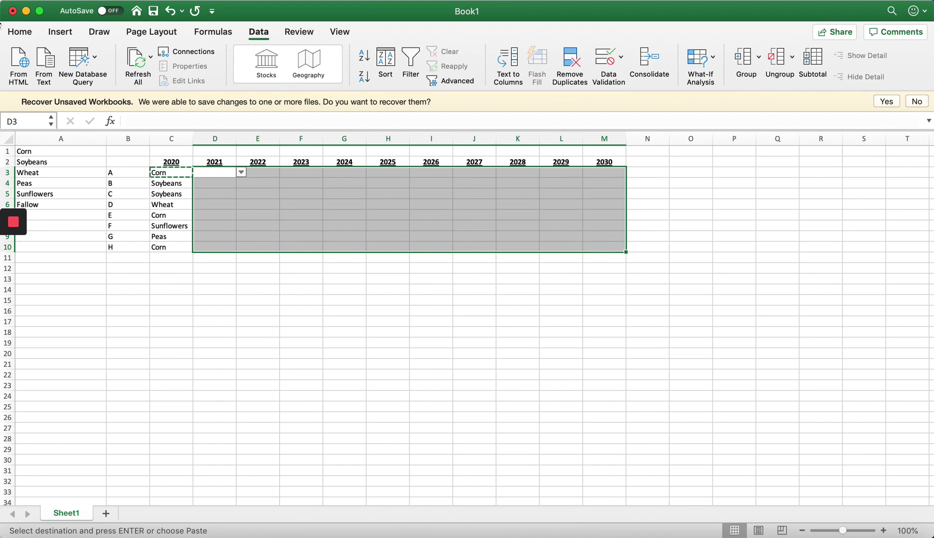
left_click(13, 34)
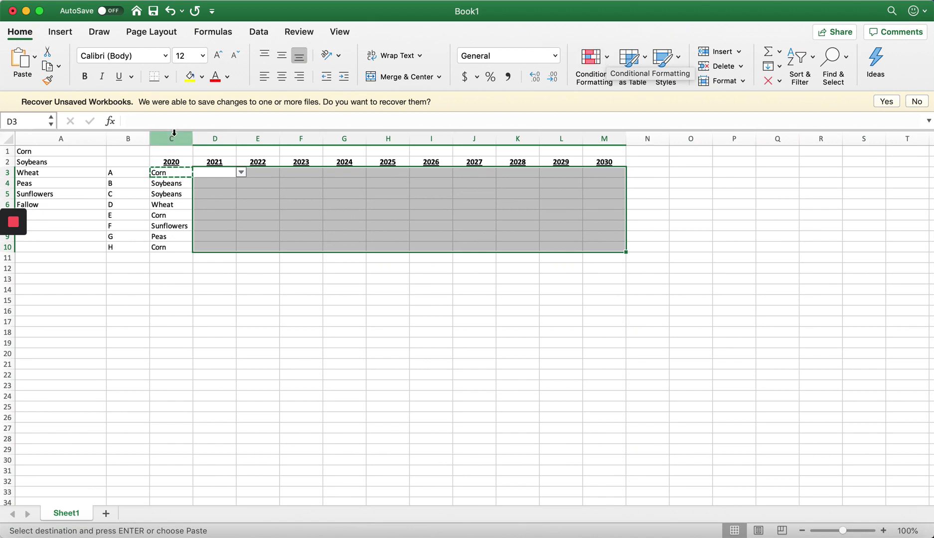
left_click(73, 194)
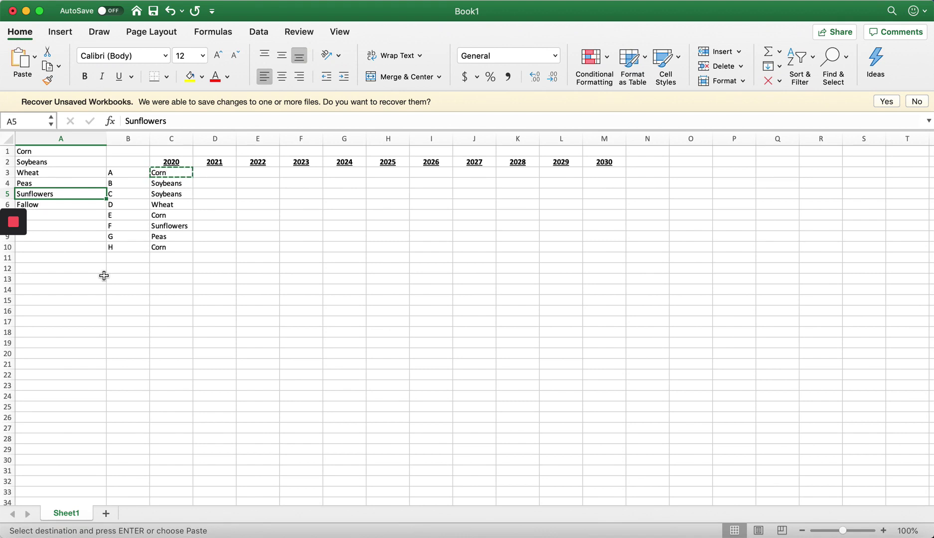
left_click_drag(213, 173, 598, 247)
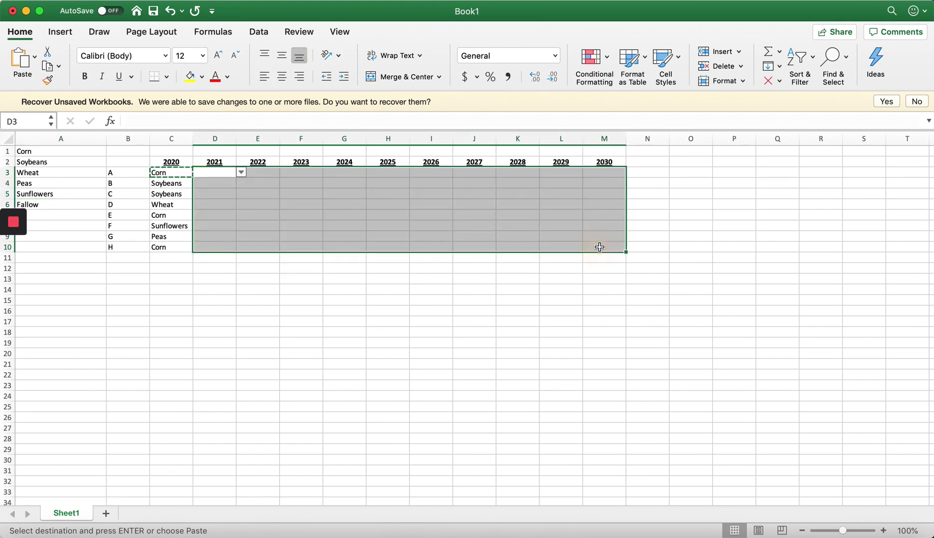
left_click(602, 70)
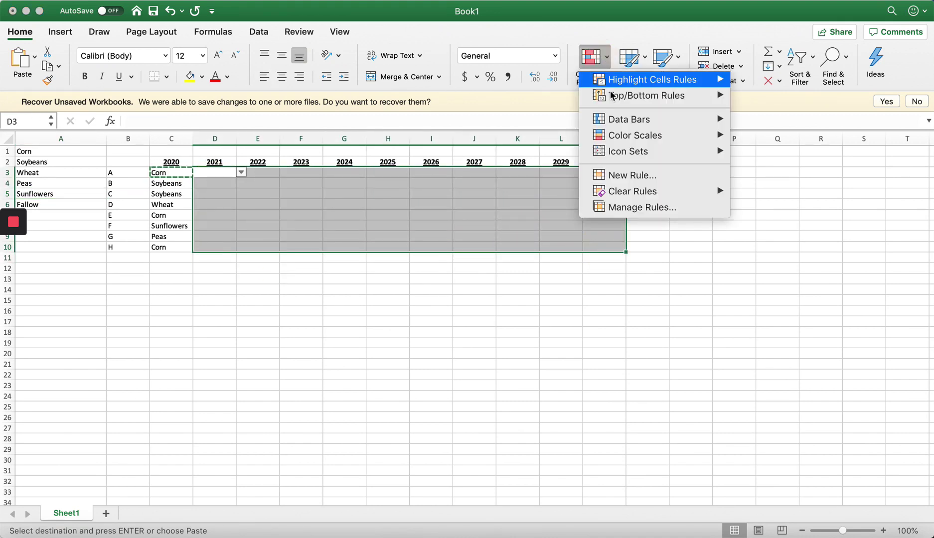
left_click(638, 181)
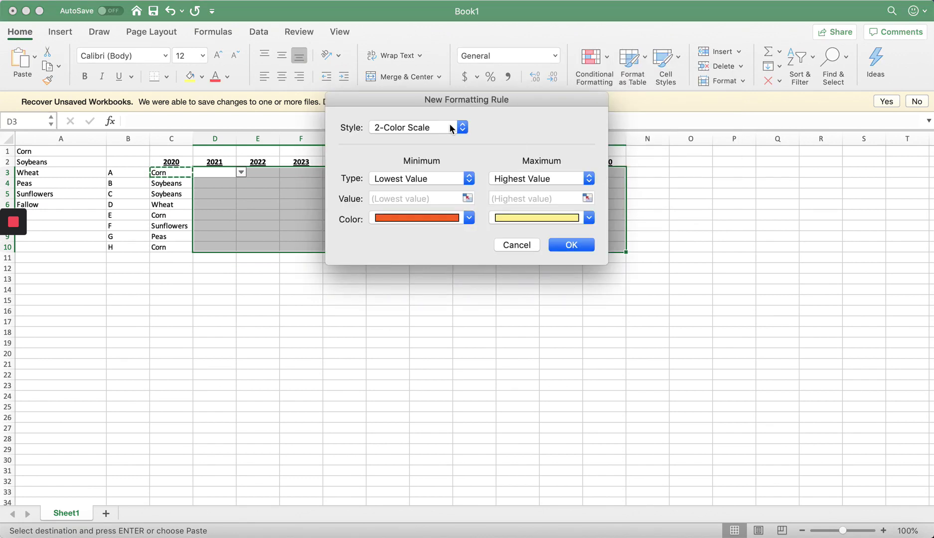
left_click(451, 129)
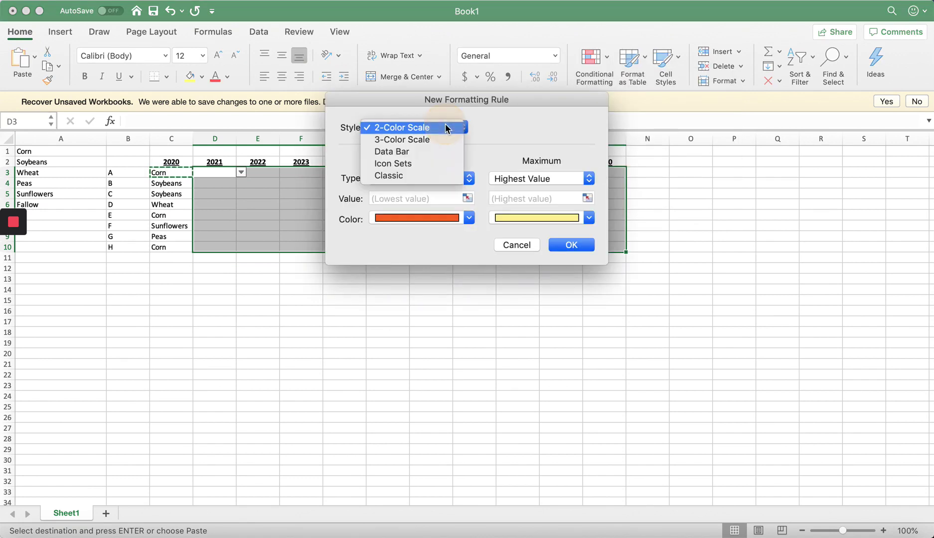
left_click(407, 175)
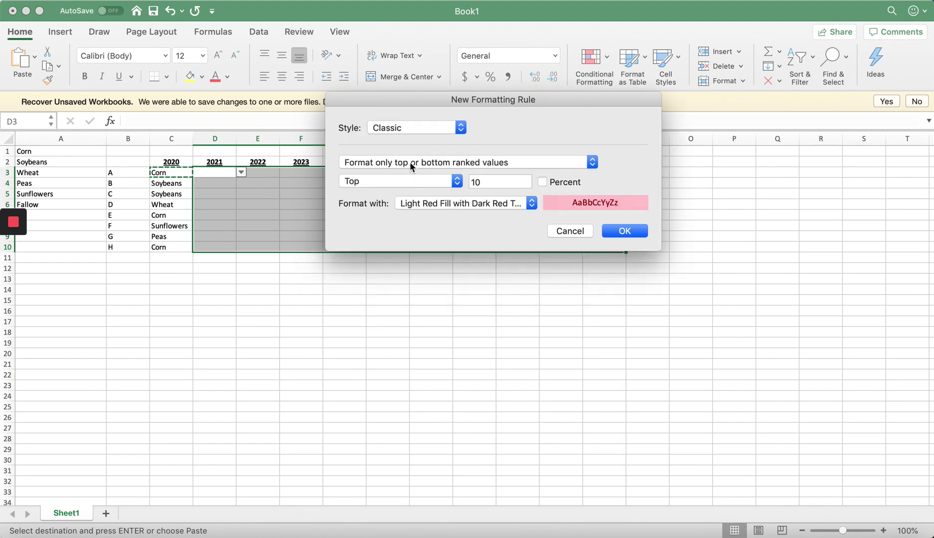
left_click(410, 164)
left_click(410, 199)
left_click(403, 182)
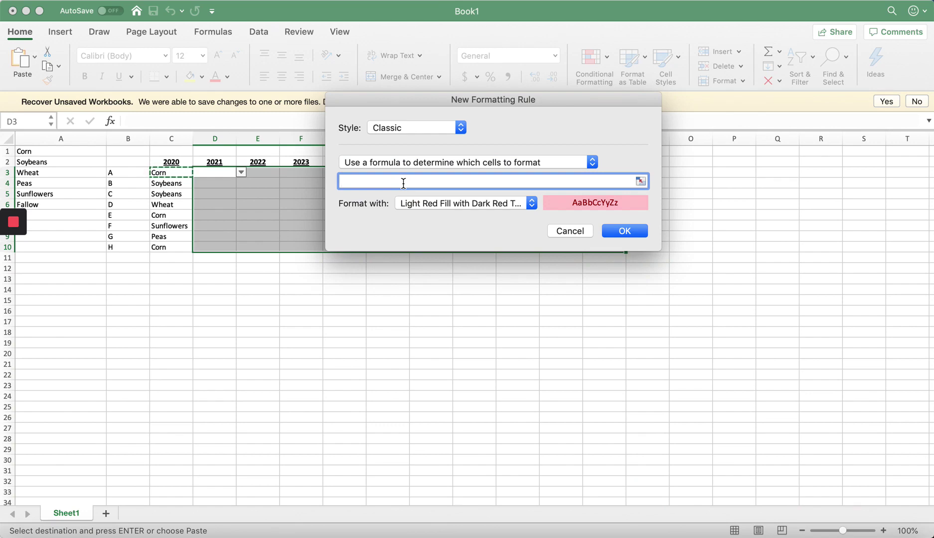
type("=")
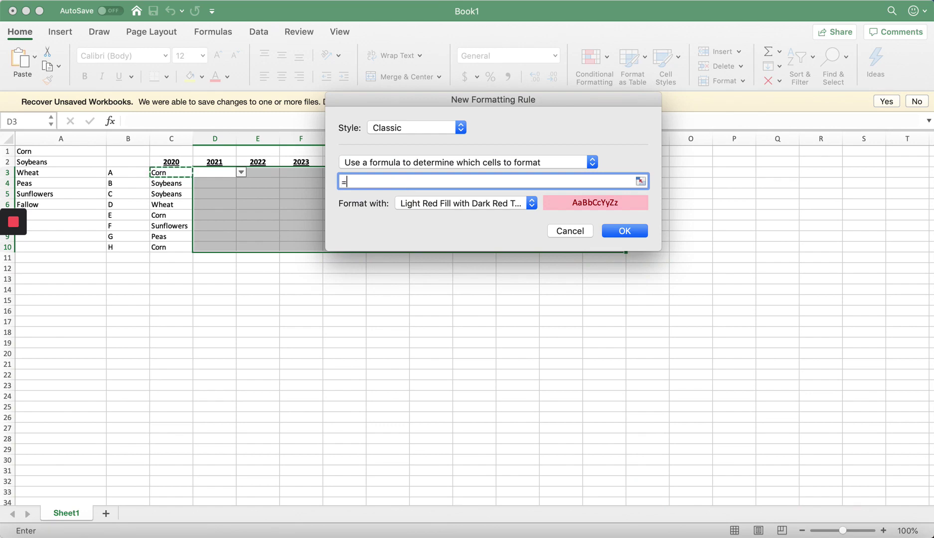
Insert a narrow blank column B and AutoFit column A to the crop names.
left_click(585, 235)
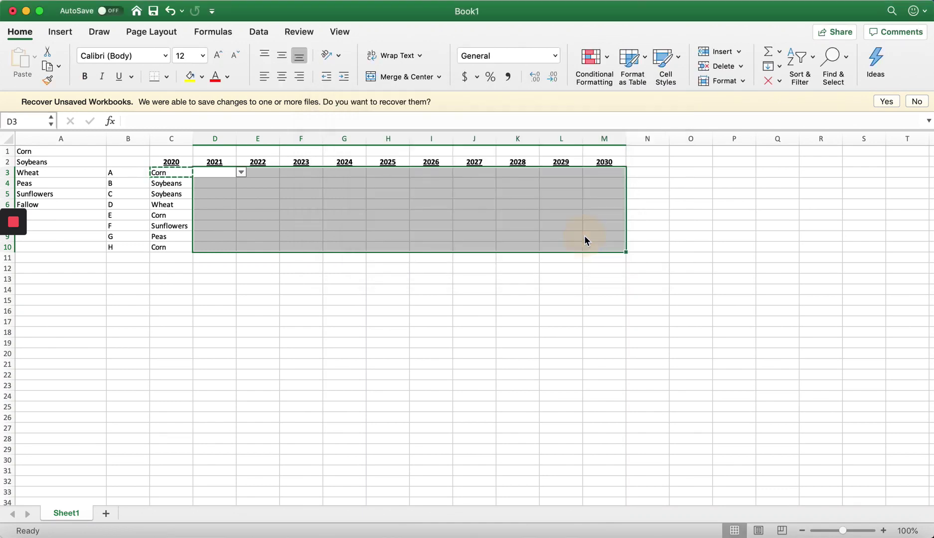
right_click(134, 141)
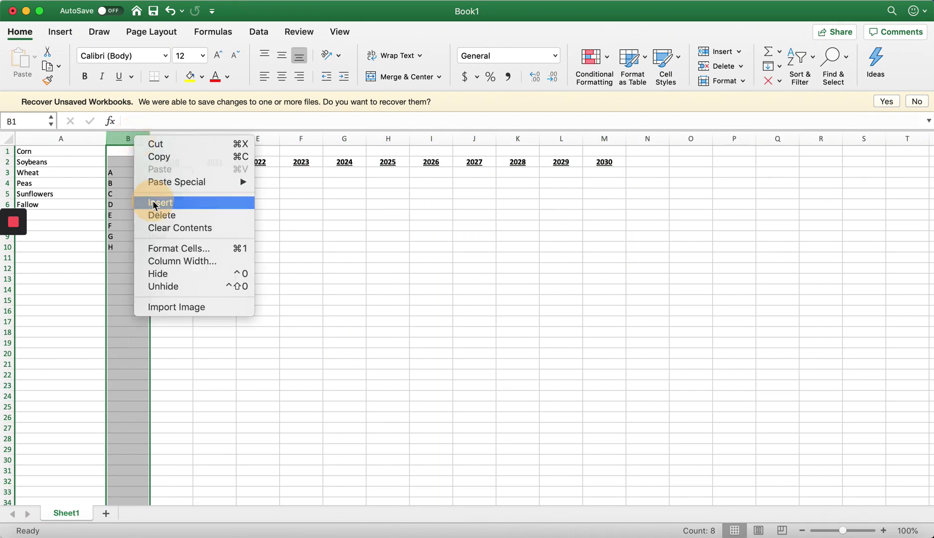
left_click(154, 203)
left_click_drag(197, 139, 111, 140)
double_click(106, 140)
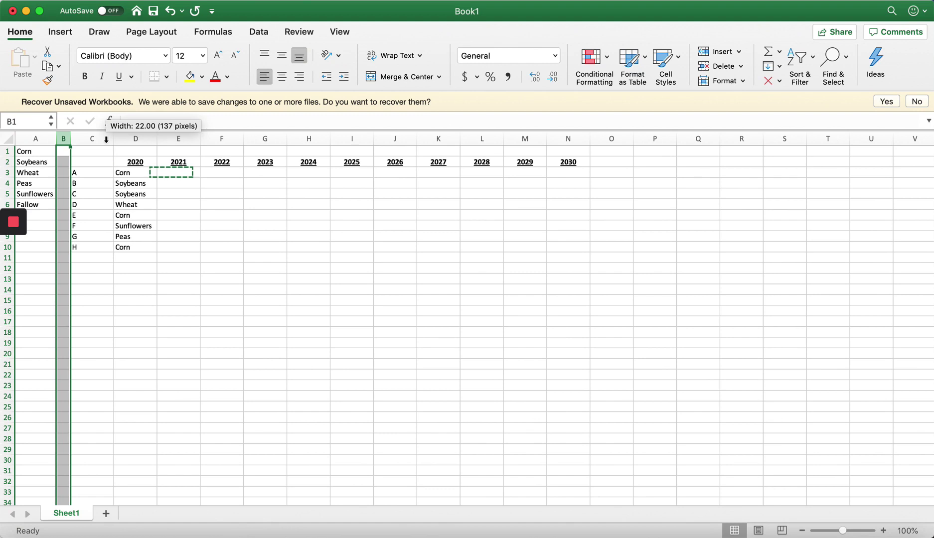
Select the shifted 2021–2030 crop grid E3:N10 for conditional formatting.
left_click(181, 169)
key("Down")
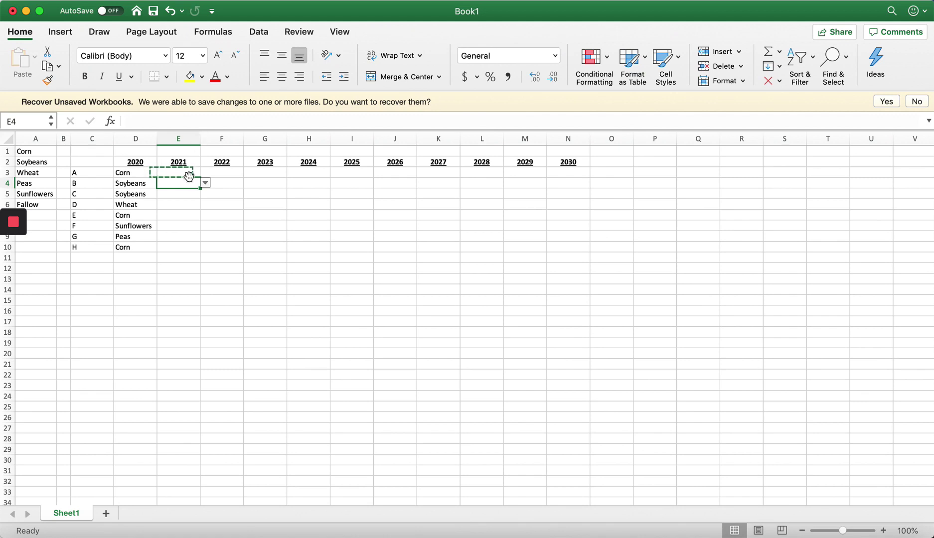
left_click_drag(180, 176, 572, 250)
left_click(592, 62)
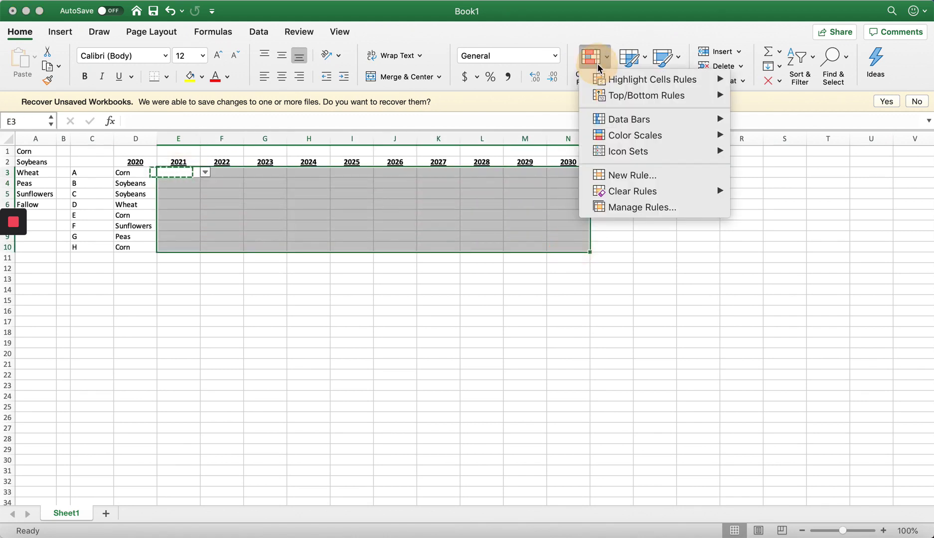
left_click(629, 176)
left_click(436, 129)
left_click(427, 175)
left_click(430, 162)
left_click(433, 198)
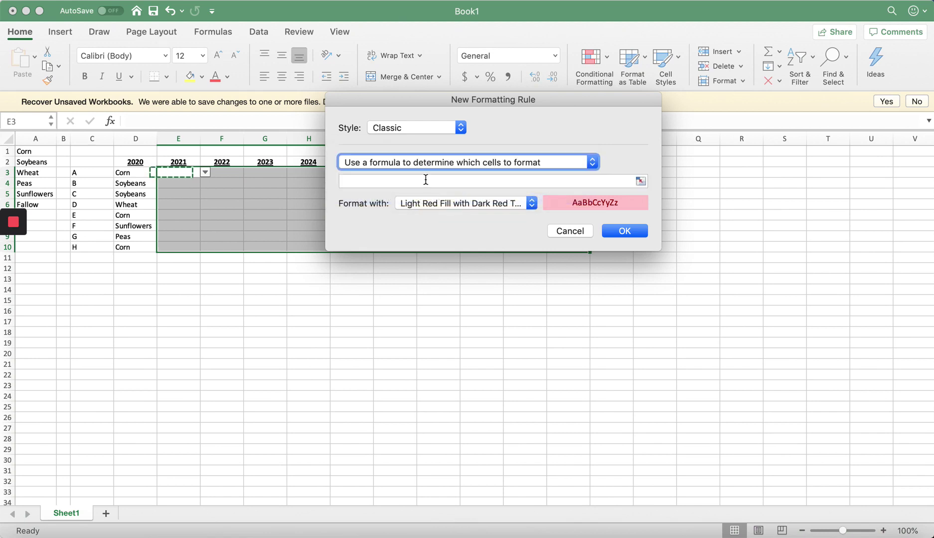
left_click(425, 180)
type("=")
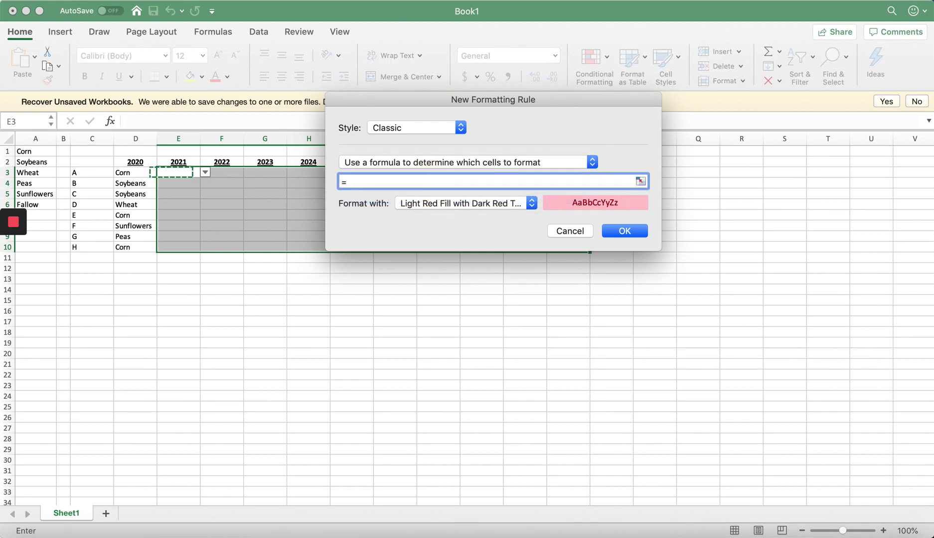
type("or(")
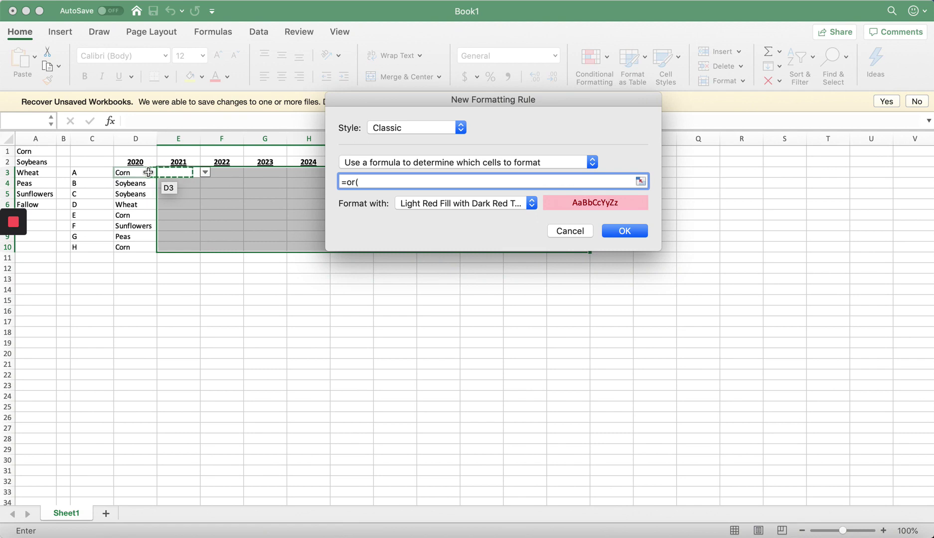
left_click(148, 173)
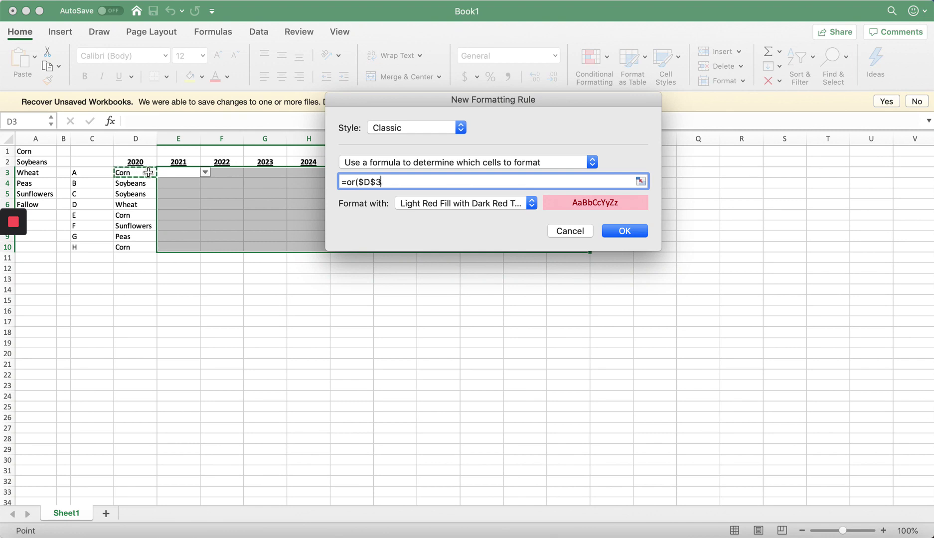
key("super+t")
key("super+t")
key("super+t")
type("=")
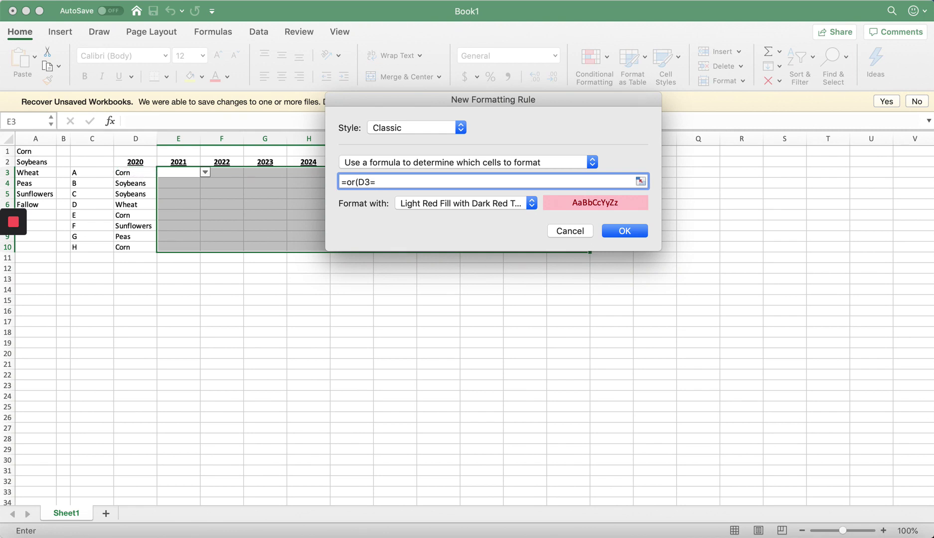
left_click(52, 195)
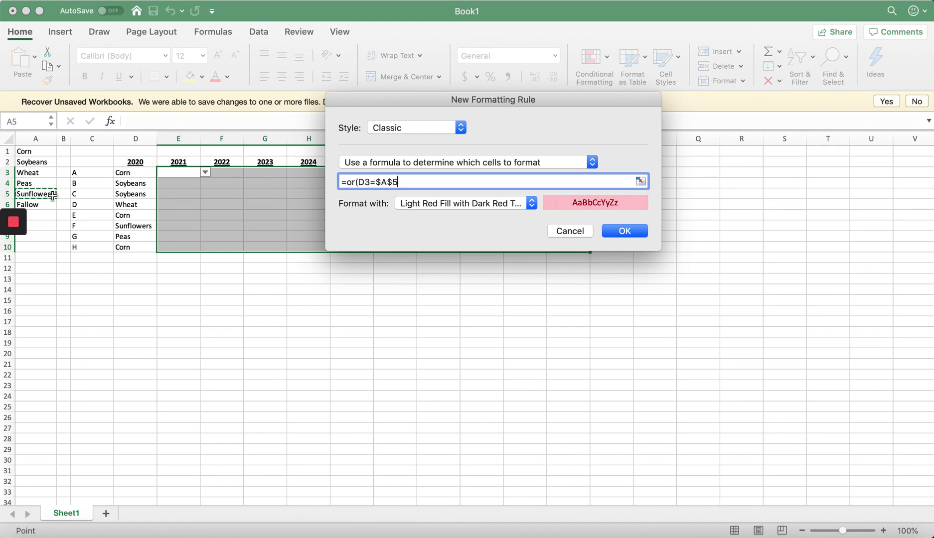
type(",")
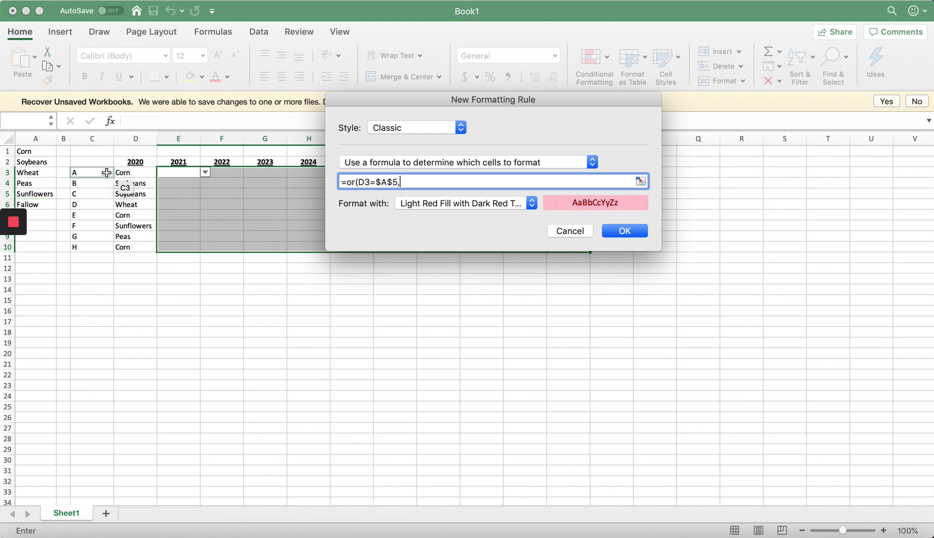
left_click(105, 172)
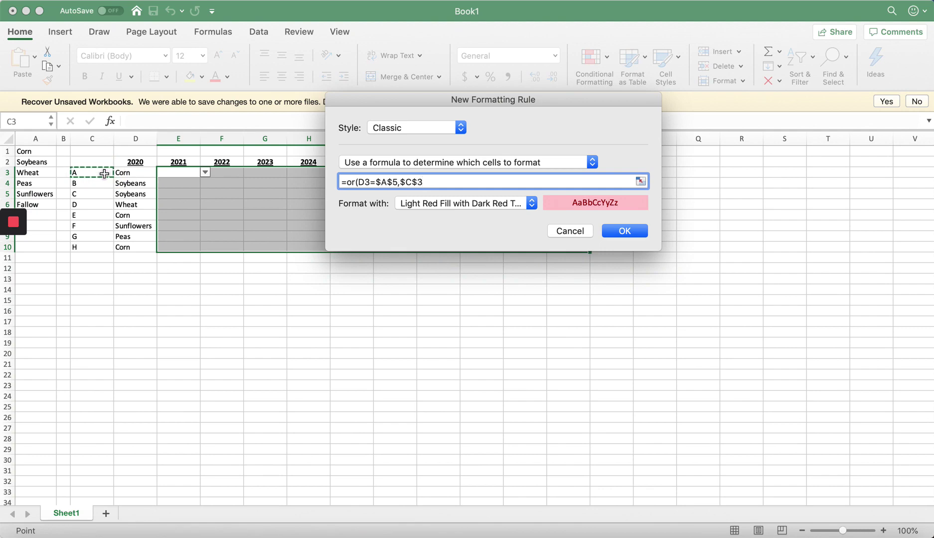
key("ctrl+Up")
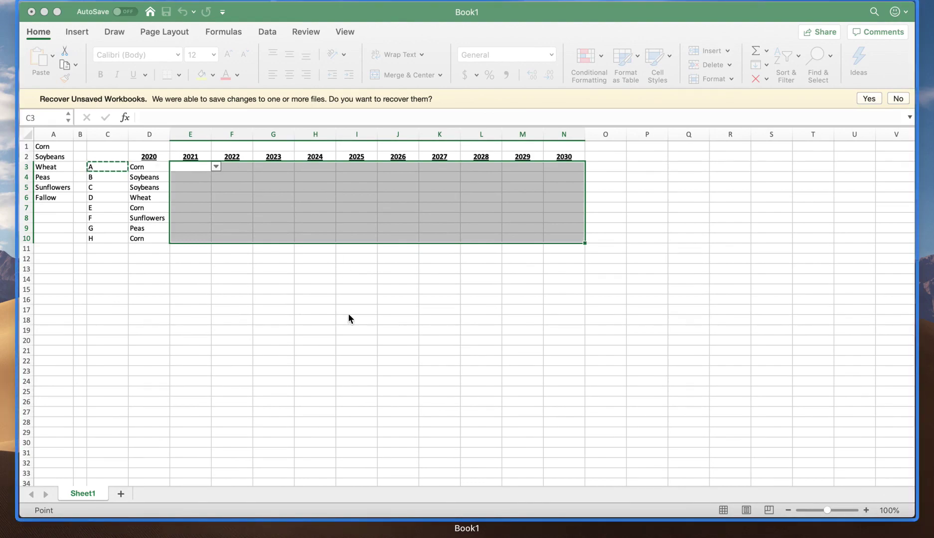
left_click(348, 313)
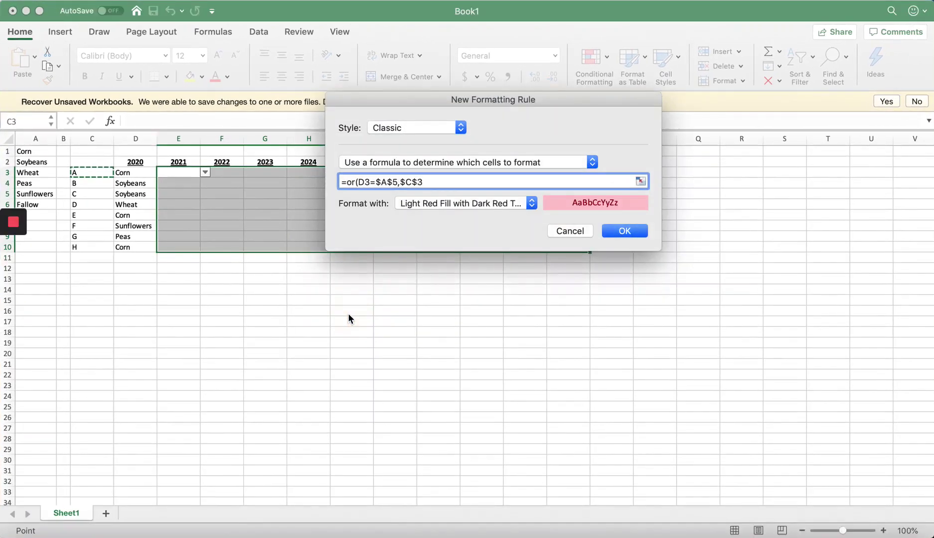
left_click(418, 182)
key("BackSpace")
key("Left")
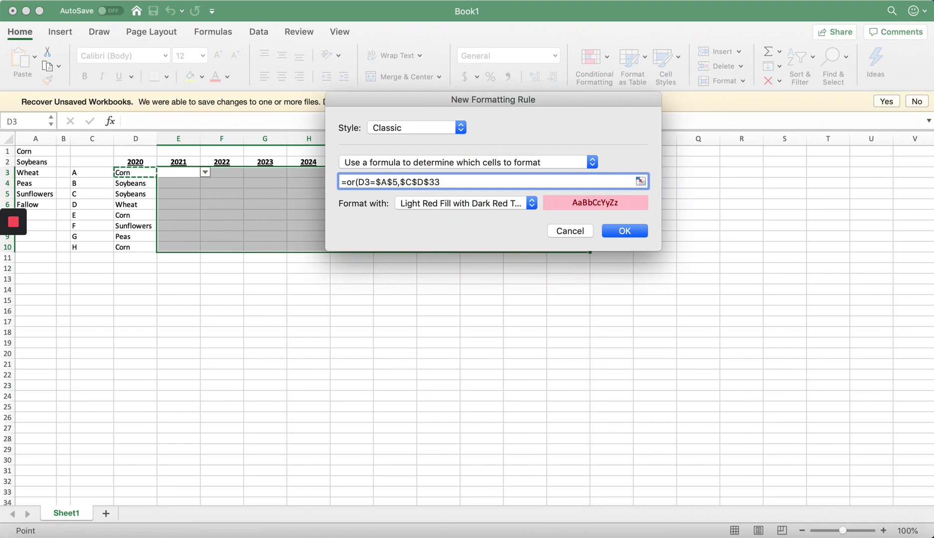
key("Escape")
left_click(391, 320)
Select the 2021–2030 grid E3:N10 and start a new Classic formula-based conditional formatting rule.
left_click_drag(172, 172, 582, 246)
left_click(600, 70)
left_click(642, 176)
left_click(421, 129)
left_click(411, 176)
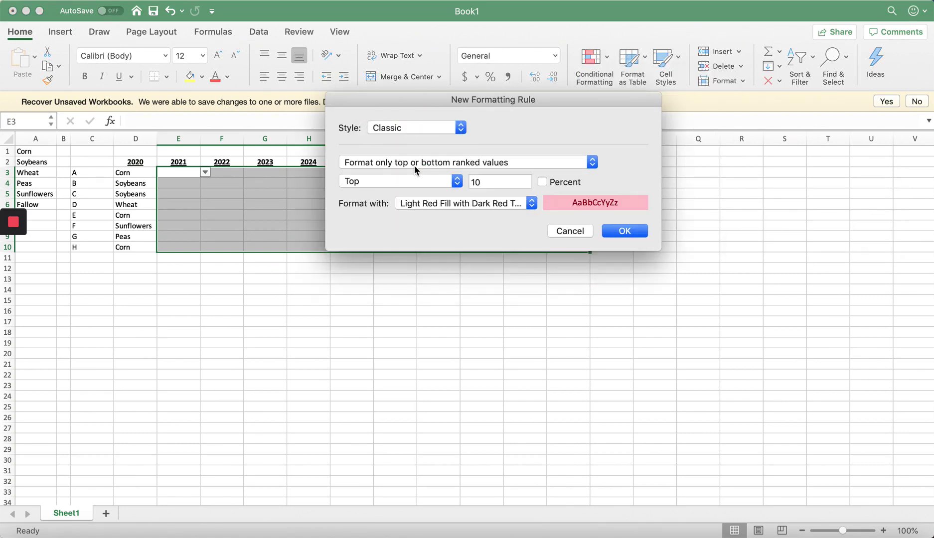
left_click(415, 165)
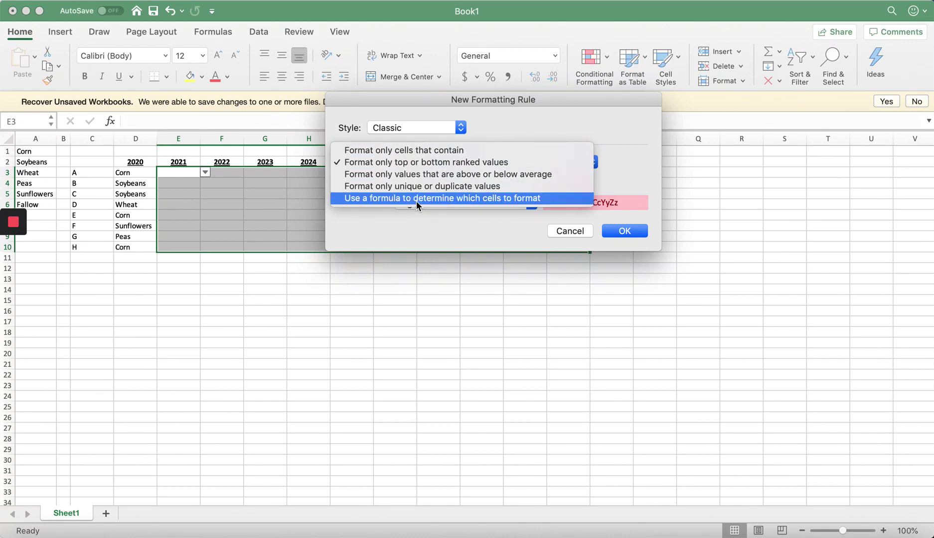
left_click(416, 199)
left_click(400, 182)
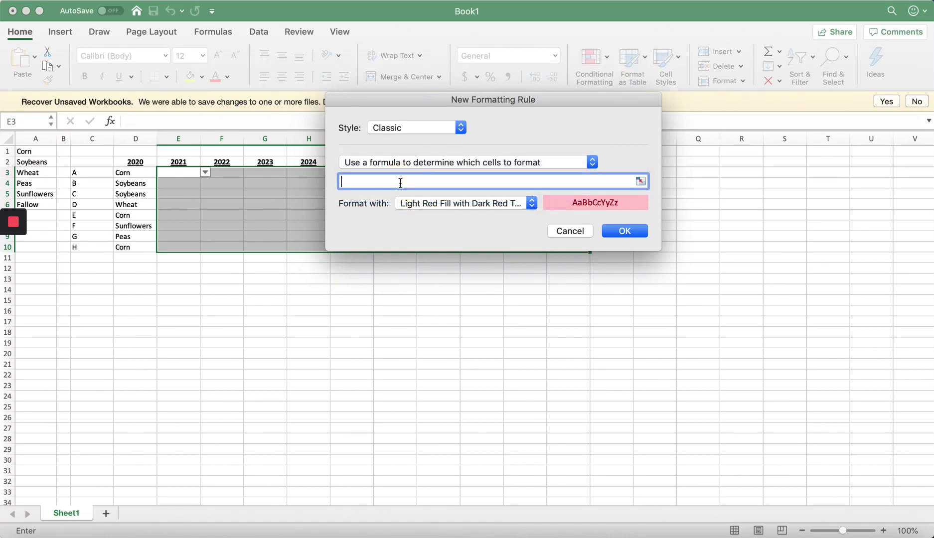
Enter the rule formula =or(D3=$A$5,C3=$A$5,B3=$A$5) with Light Red Fill and apply it.
type("=or(")
left_click(136, 174)
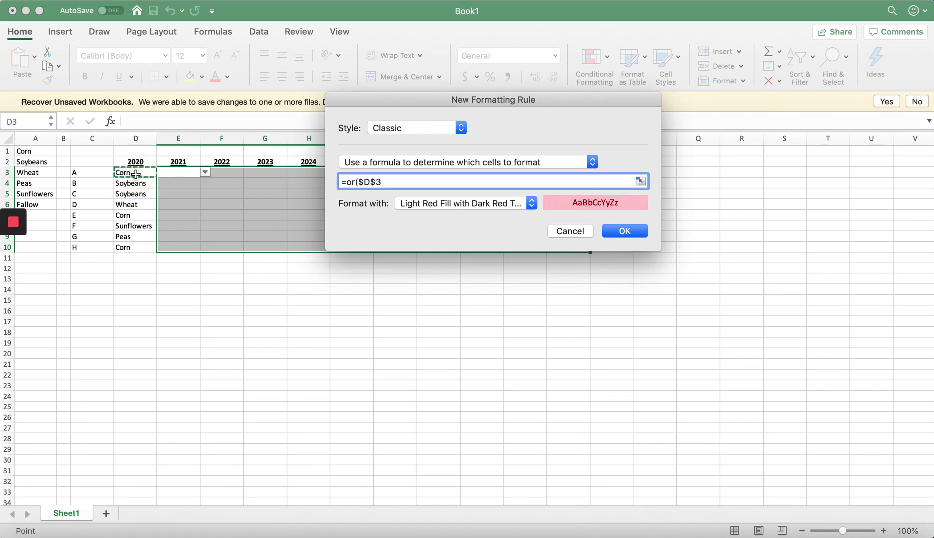
key("F4")
key("F4")
key("F4")
type("=")
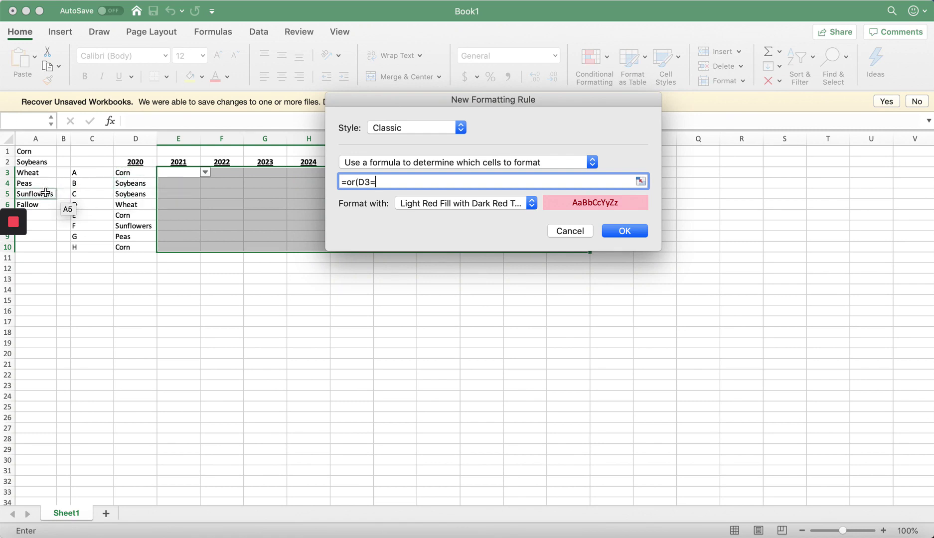
left_click(45, 192)
type(",")
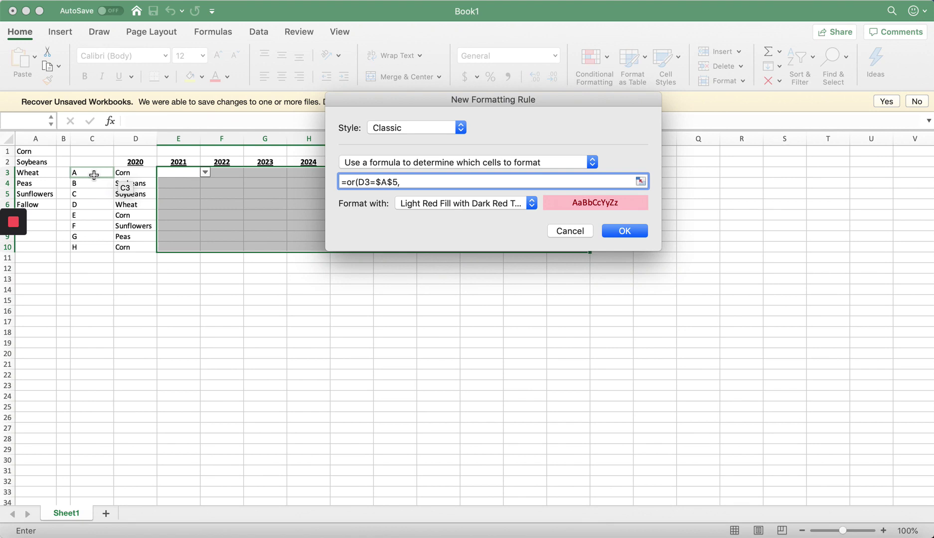
left_click(94, 174)
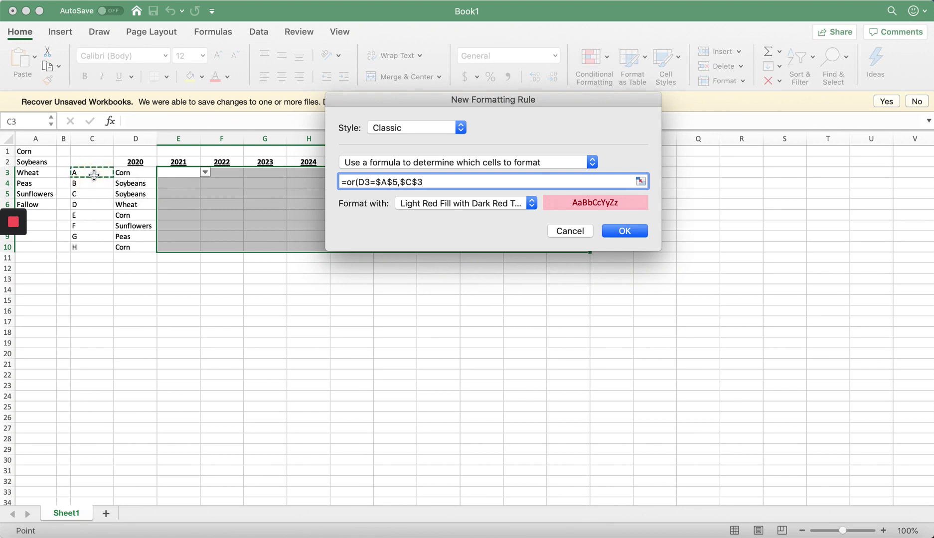
key("super+t")
key("super+t")
key("super+t")
type("=")
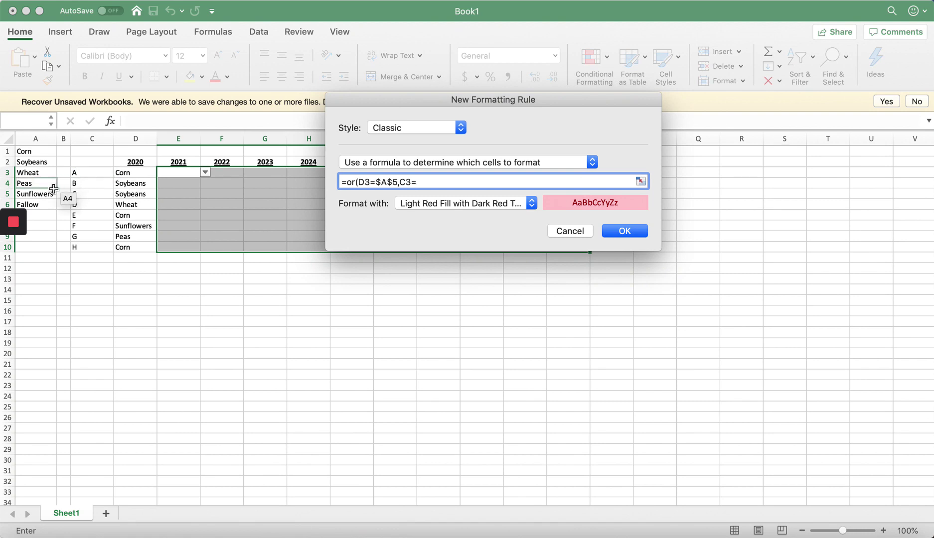
left_click(50, 194)
type(",")
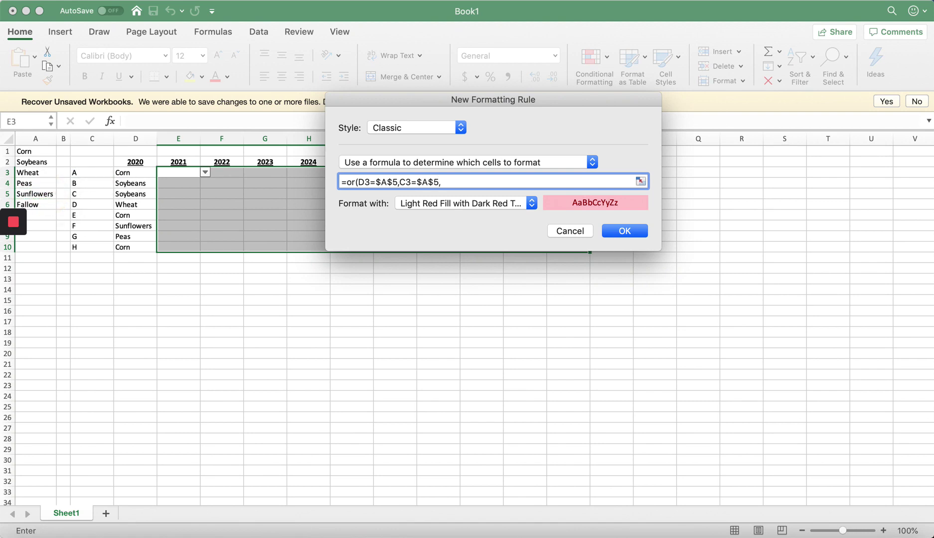
left_click(68, 173)
key("F4")
key("F4")
key("F4")
type("=")
left_click(35, 192)
type(")")
key("Return")
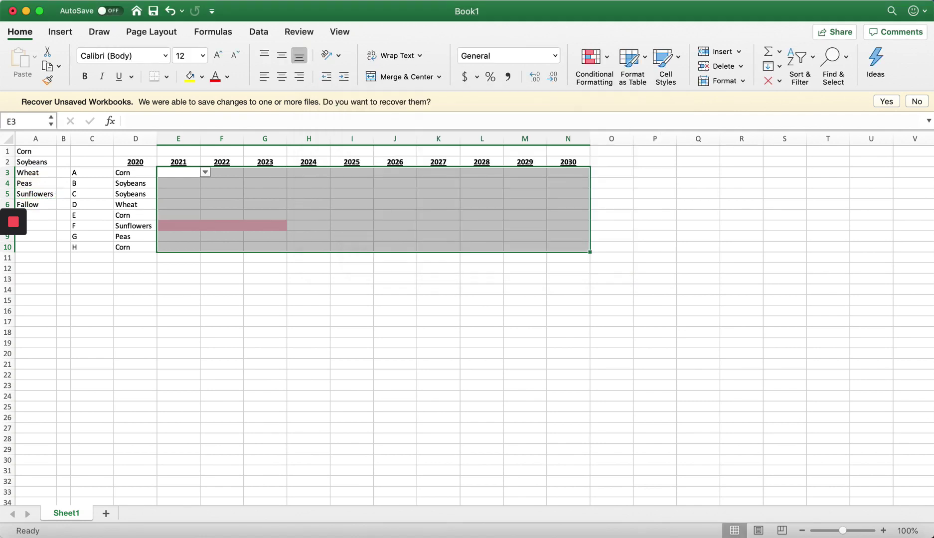
Check the pink shading in E8, then set field A to Soybeans in 2021 and Corn in 2022.
left_click(166, 317)
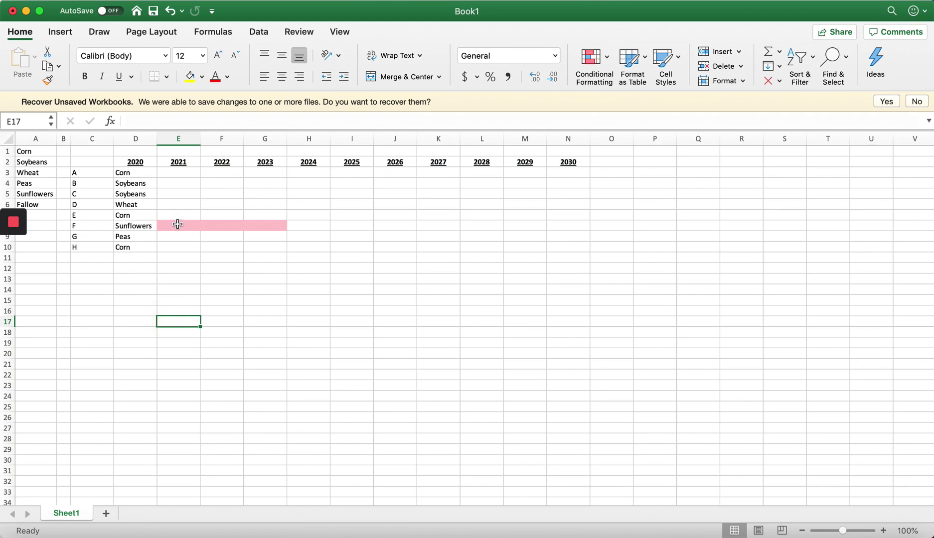
left_click(176, 226)
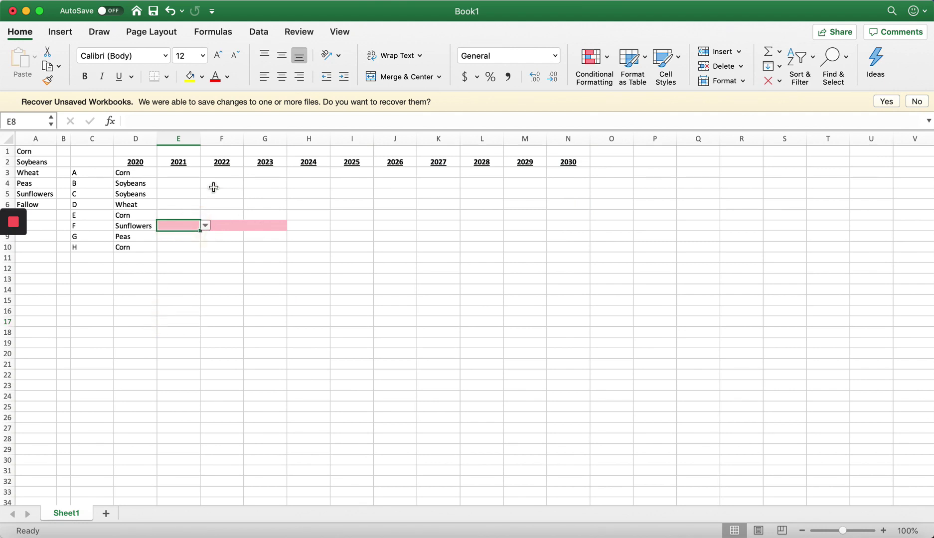
left_click(182, 173)
left_click(208, 173)
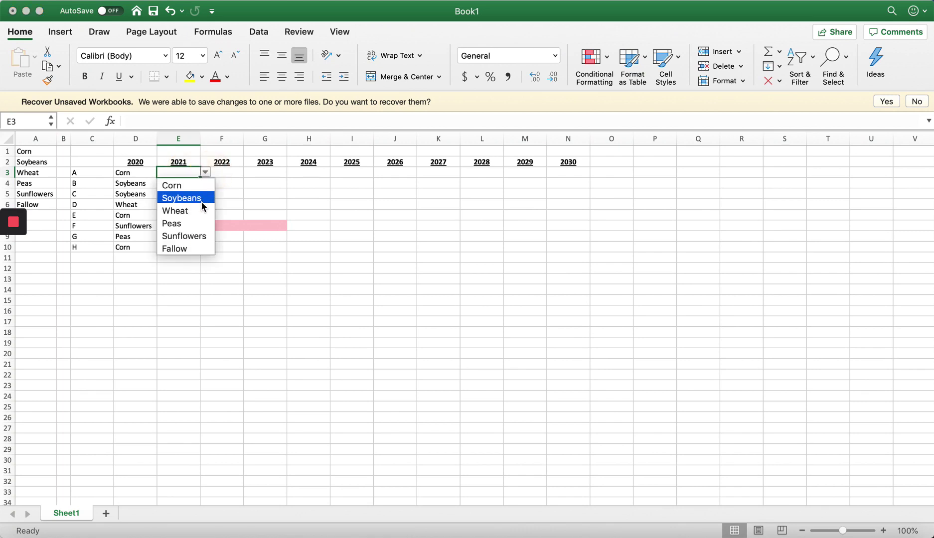
left_click(202, 199)
left_click(222, 175)
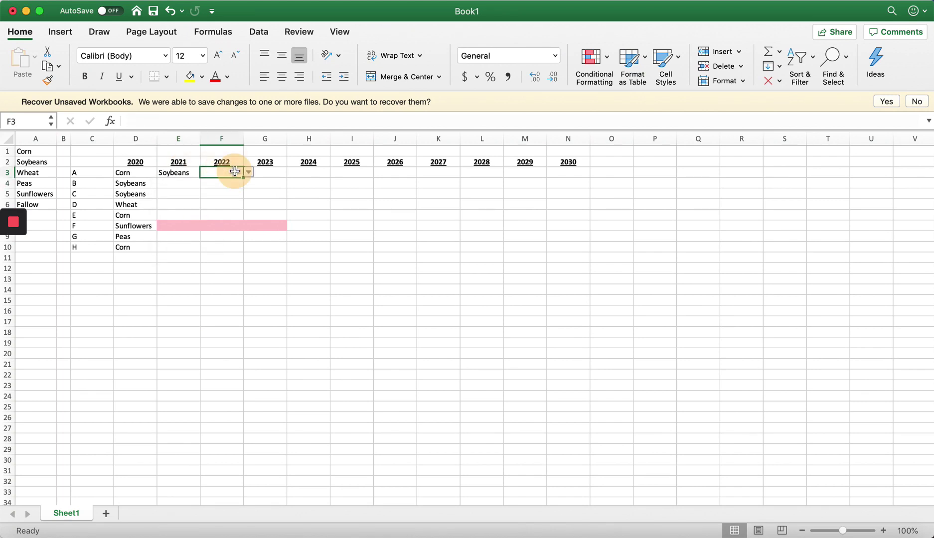
left_click(248, 172)
left_click(246, 184)
Choose Sunflowers in F5, K6, K8 and H10 and review the resulting light red shading.
left_click(227, 194)
left_click(248, 194)
left_click(244, 254)
left_click(424, 205)
left_click(465, 204)
left_click(461, 269)
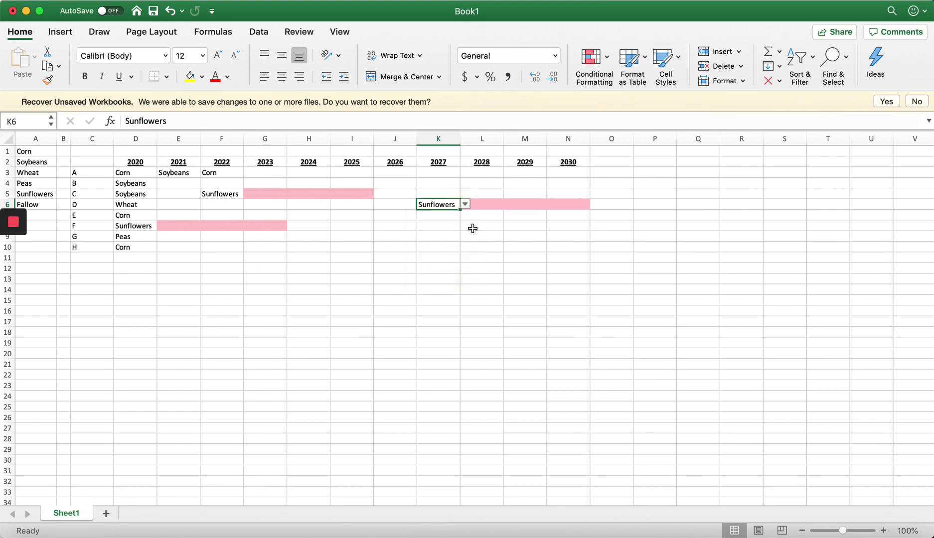
left_click(437, 227)
left_click(465, 226)
left_click(451, 288)
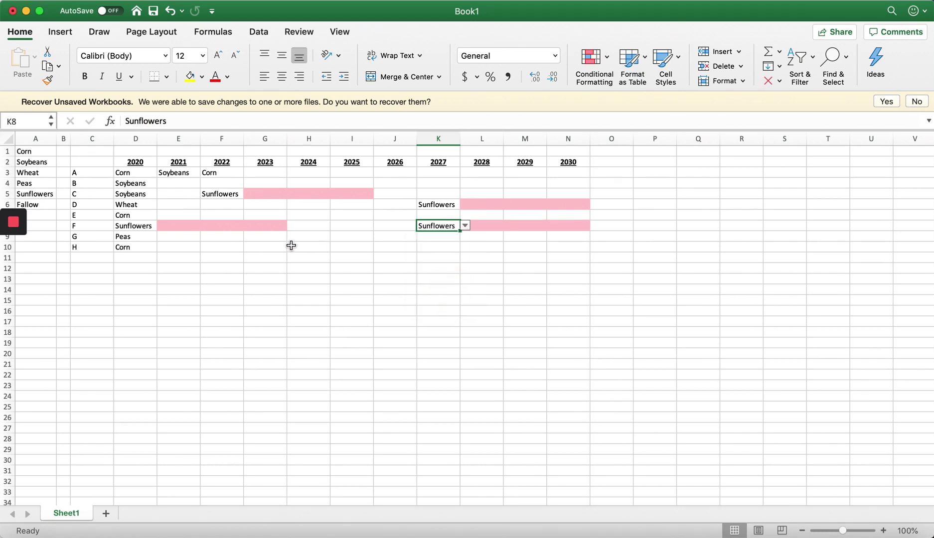
left_click(310, 248)
left_click(335, 247)
left_click(301, 311)
left_click(391, 310)
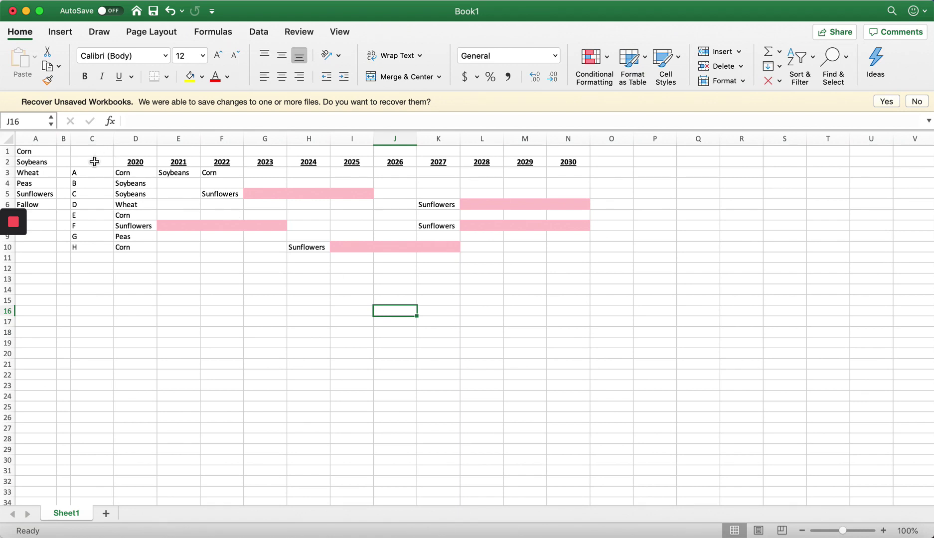
Copy the 2020 header format into C2 and label it 'Field'.
left_click(128, 162)
key("super+c")
key("Left")
key("super+v")
type("Field")
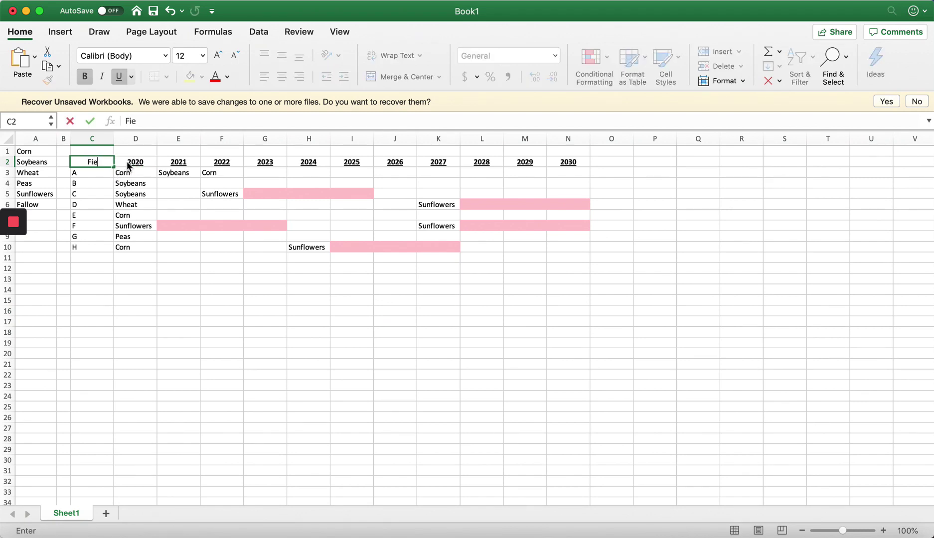
key("Return")
left_click(236, 319)
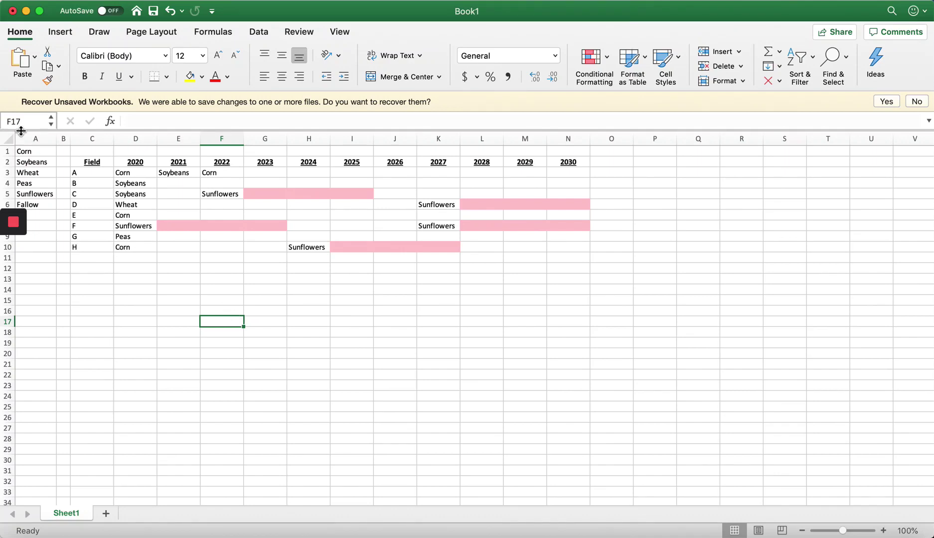
Hide the crop list A1:A6 by making it white text and narrowing column A.
left_click(37, 149)
left_click_drag(38, 150, 35, 205)
left_click(227, 76)
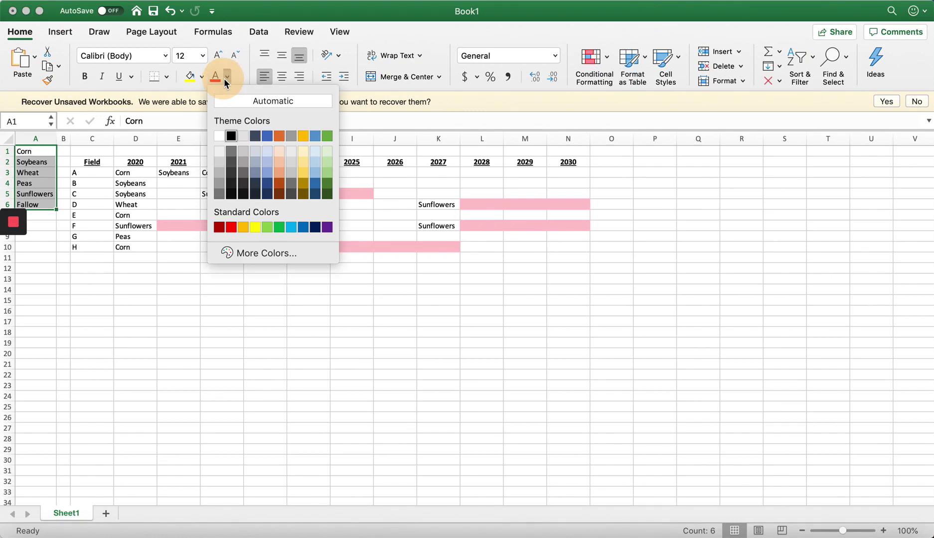
left_click(225, 134)
left_click_drag(56, 138, 23, 138)
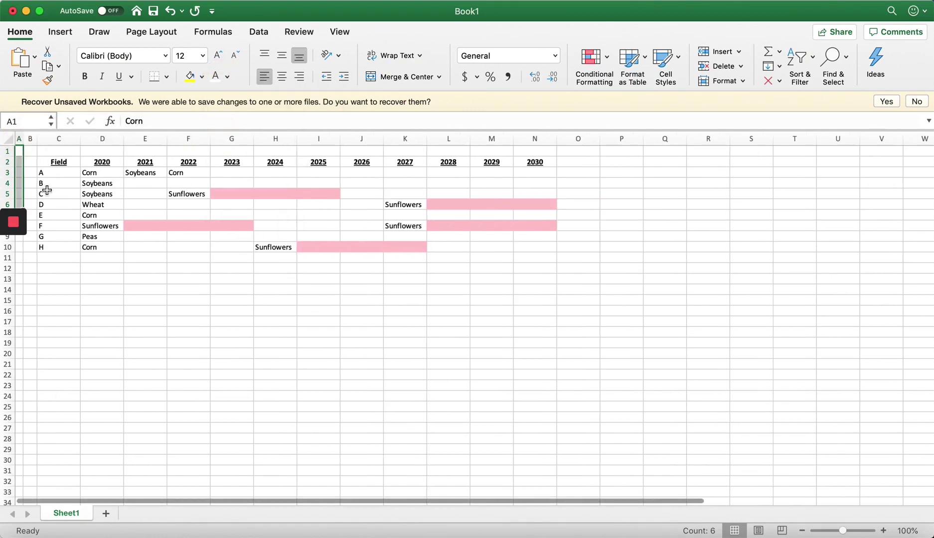
left_click(140, 310)
left_click(144, 185)
left_click(172, 184)
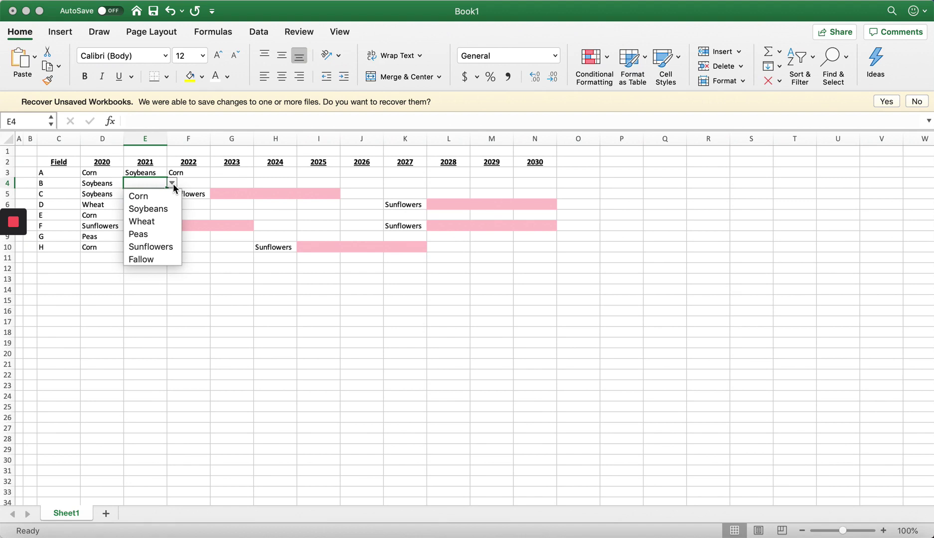
left_click(170, 362)
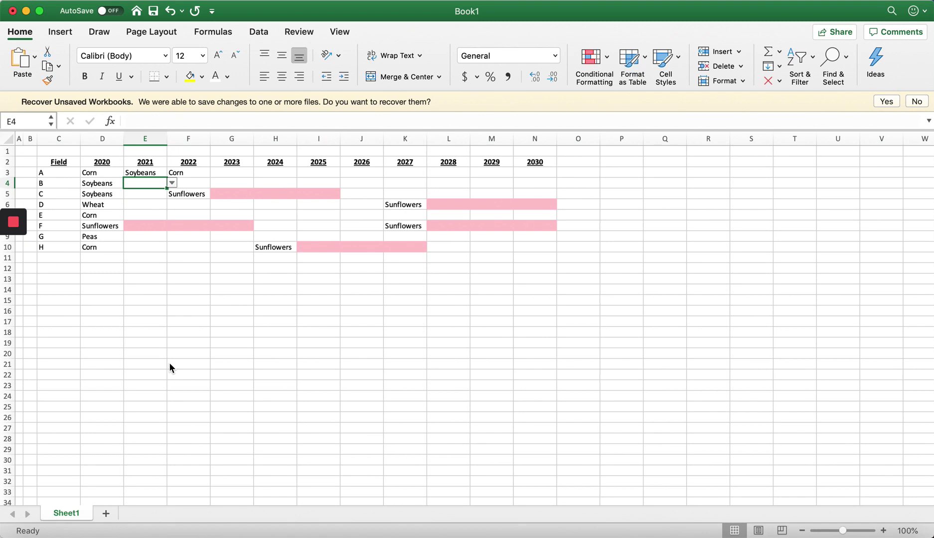
mouse_move(20, 227)
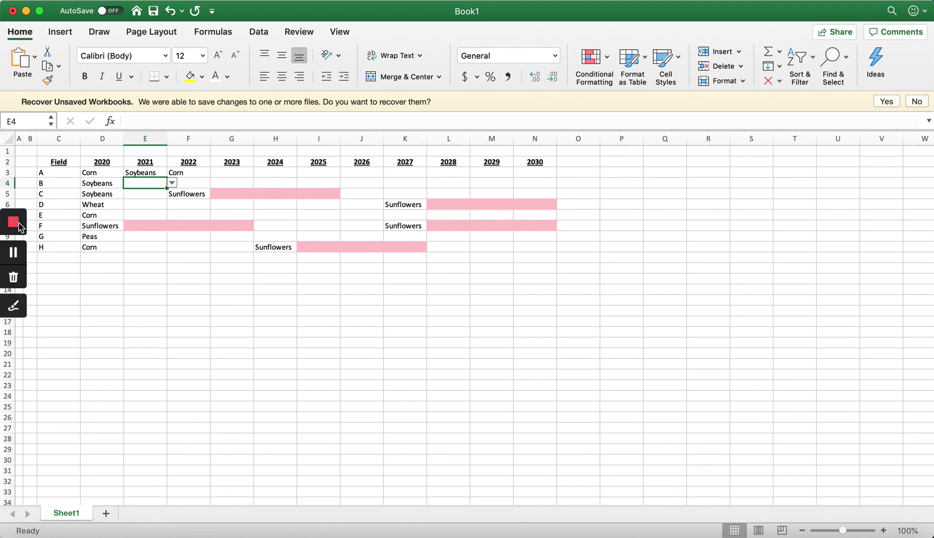